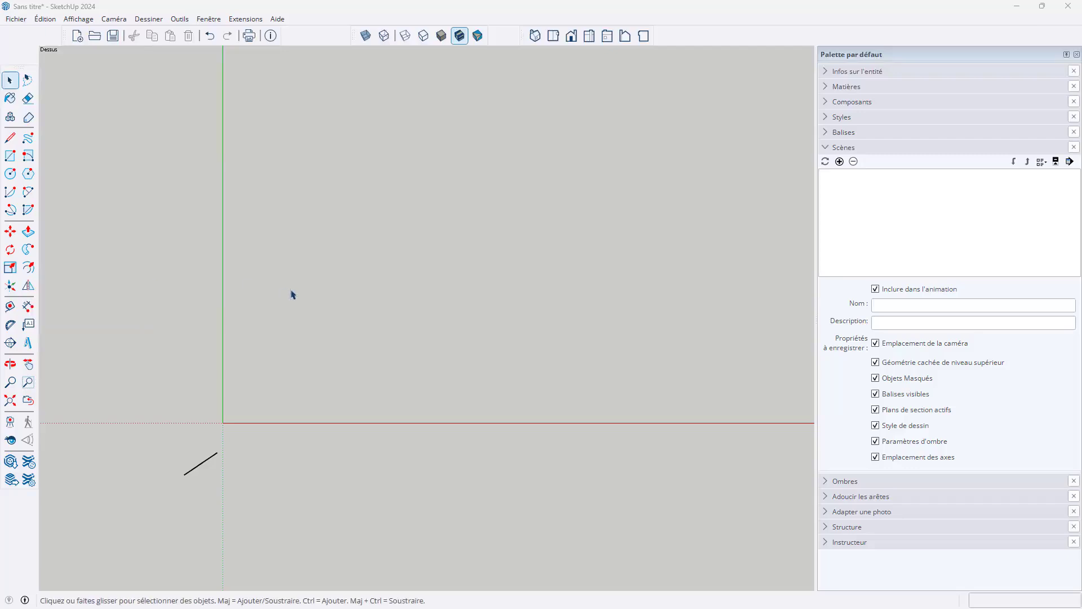
Draw a square face on the ground with the Rectangle tool.
left_click(10, 155)
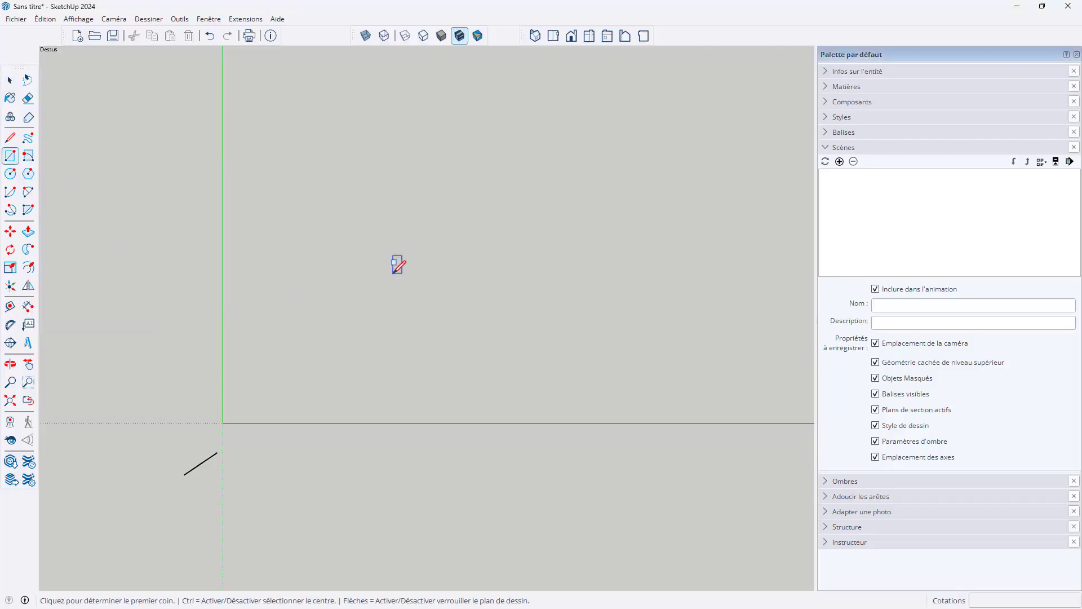
left_click(381, 184)
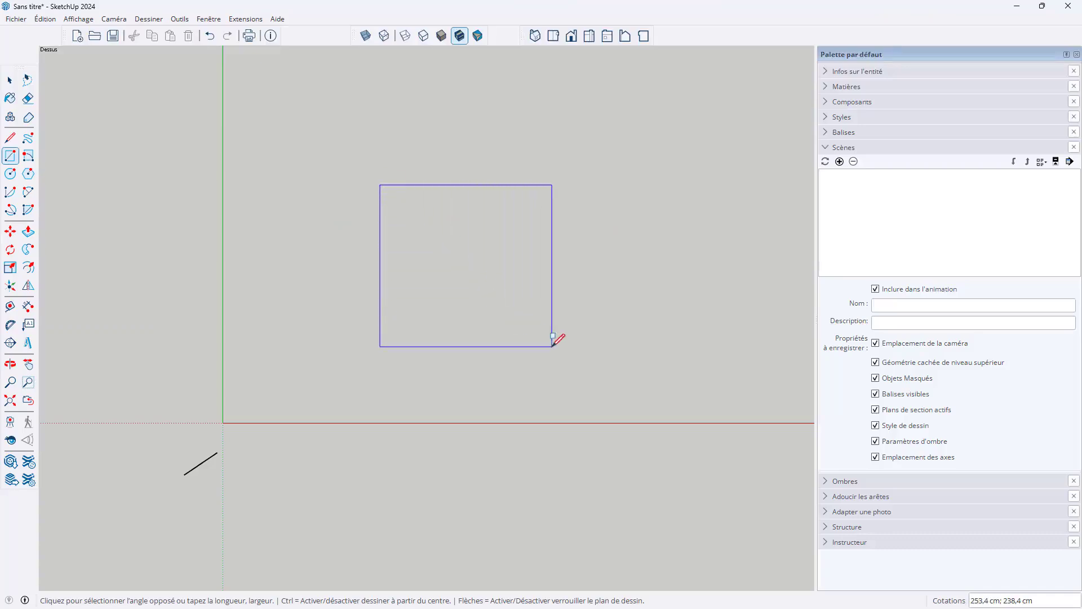
left_click(551, 346)
Draw a diagonal line from the top-edge midpoint to the right edge, cutting off the corner.
left_click(10, 137)
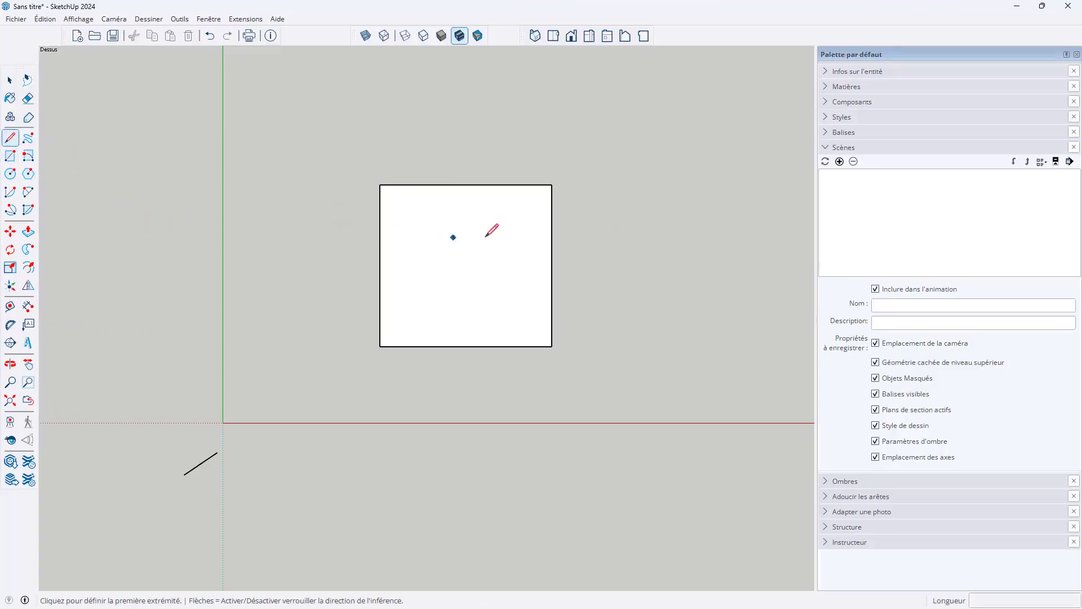
left_click(466, 185)
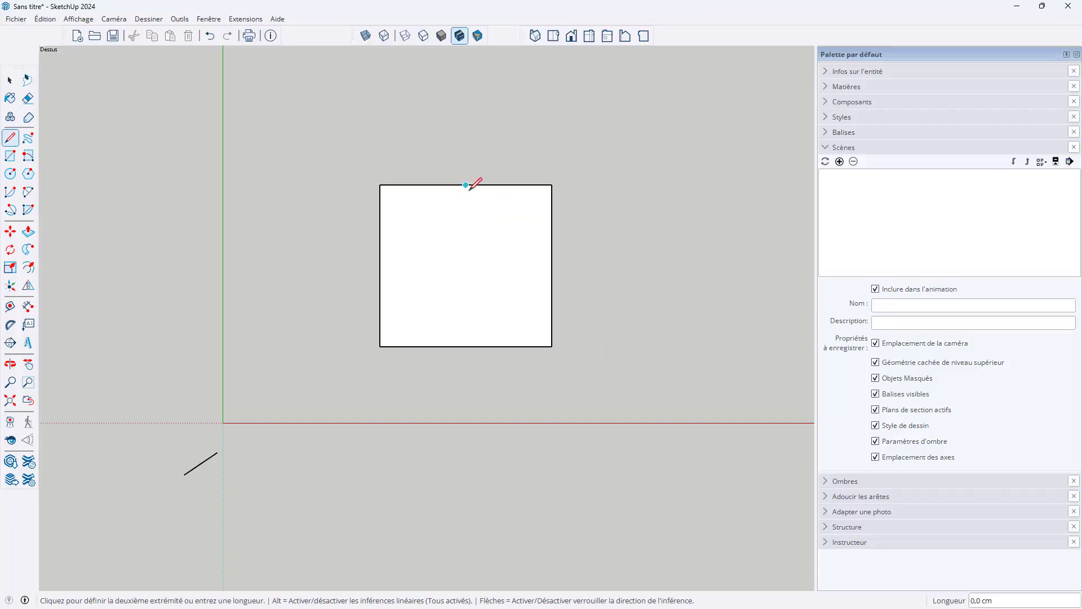
left_click(551, 270)
Erase the cut-off corner edges and window-select the remaining five-sided face.
left_click(28, 98)
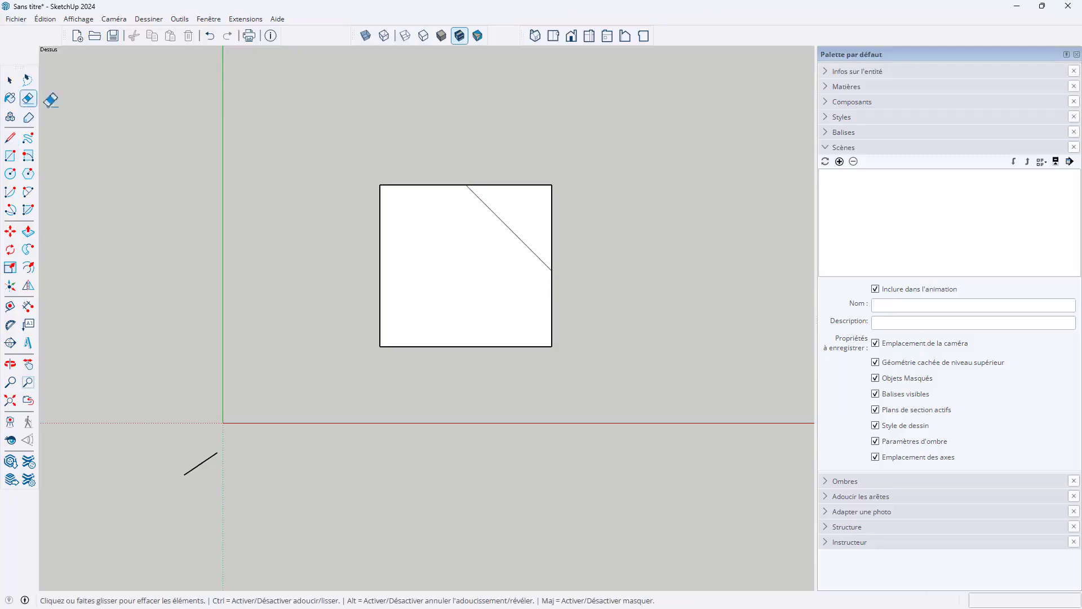
left_click_drag(516, 185, 563, 209)
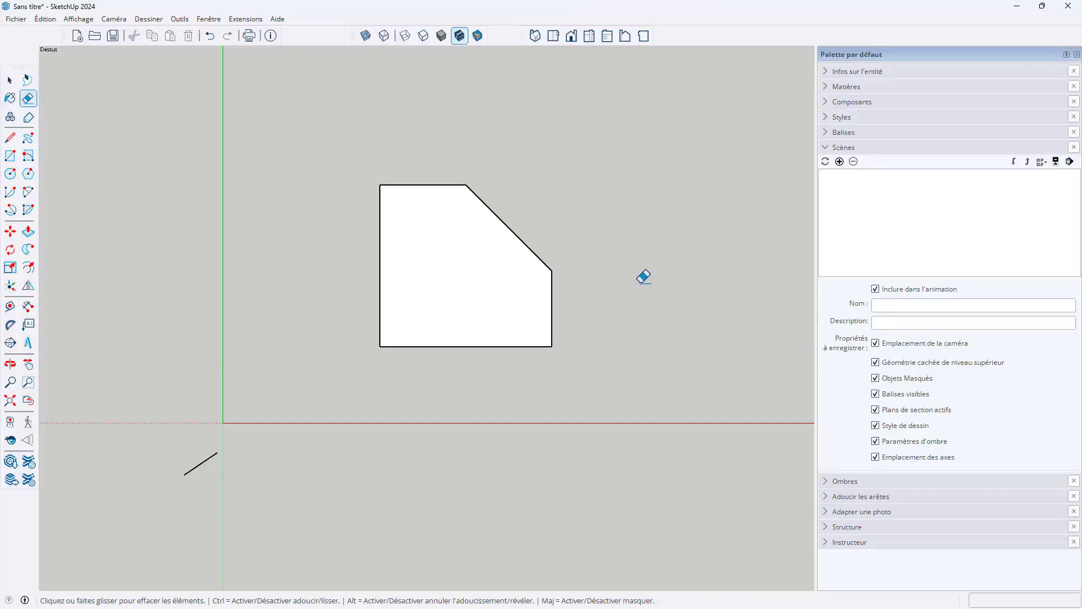
left_click(9, 80)
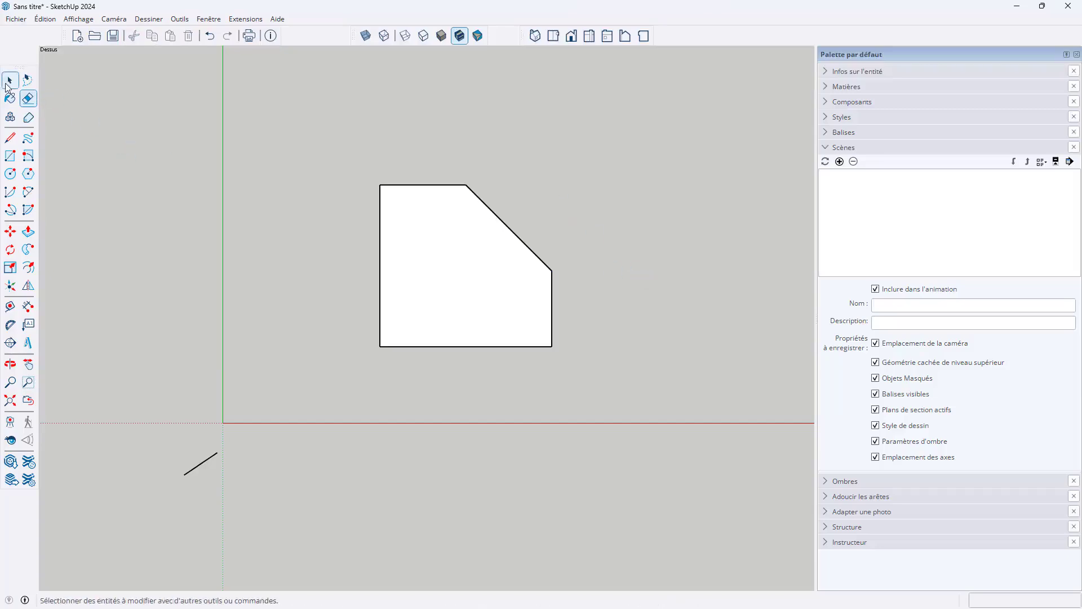
left_click_drag(334, 147, 603, 379)
scroll(598, 304, "down", 2)
scroll(479, 314, "up", 2)
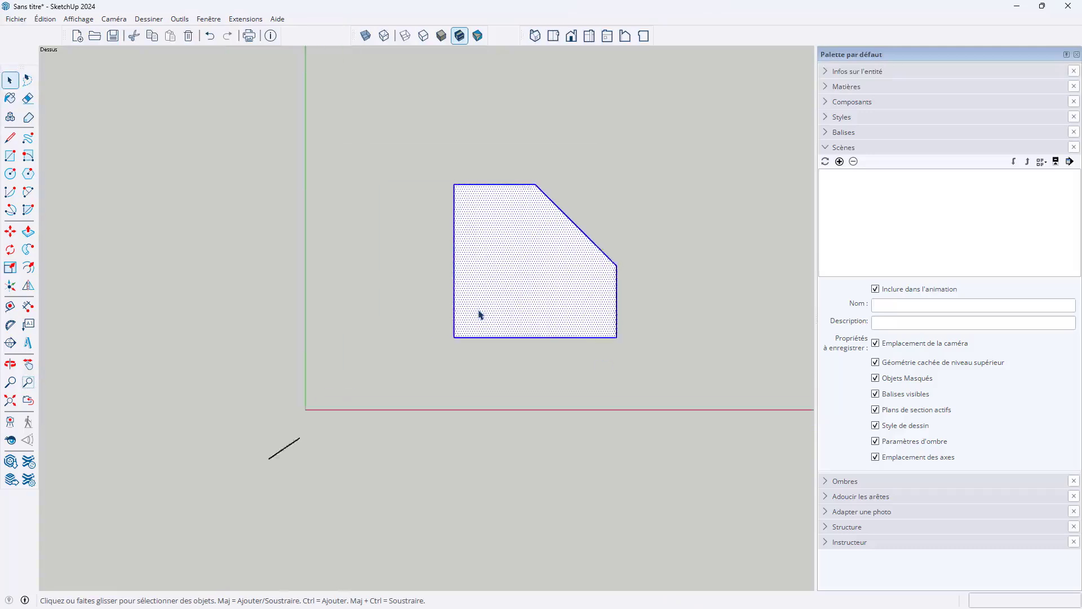
scroll(563, 288, "up", 1)
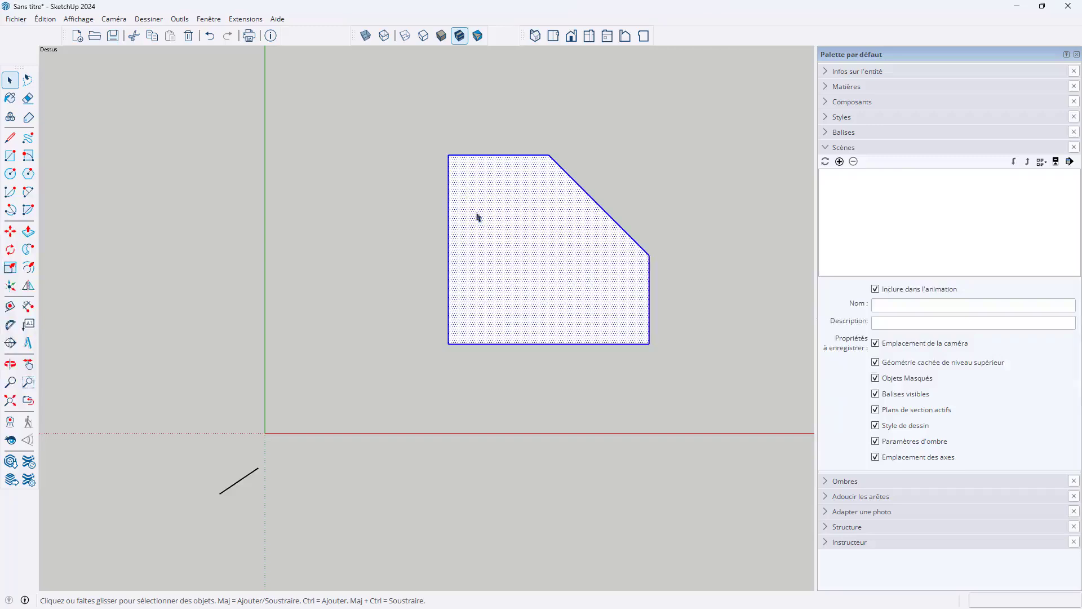
left_click(10, 268)
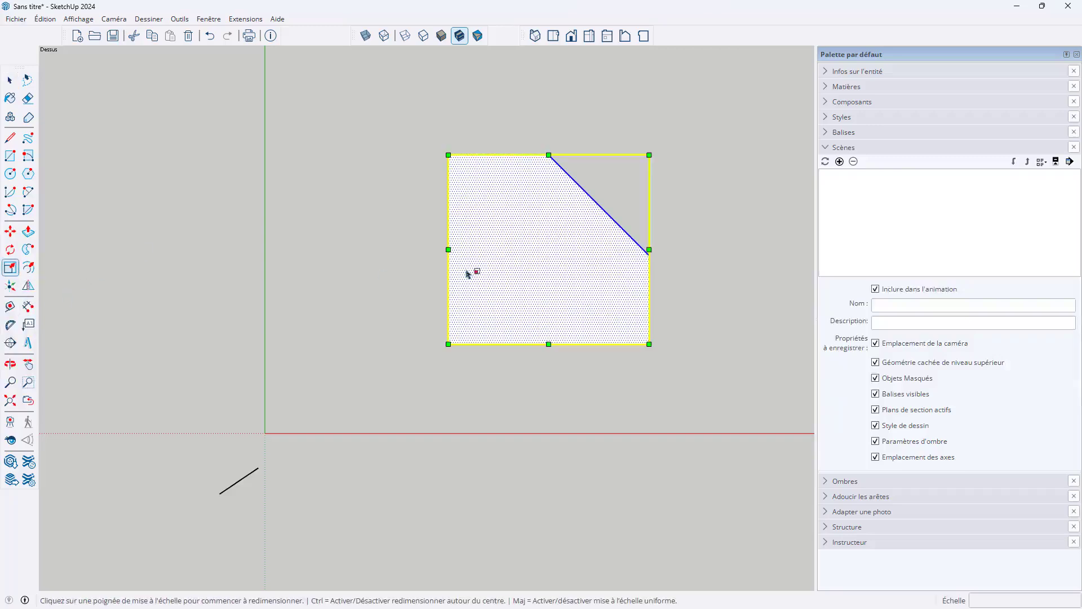
left_click(649, 249)
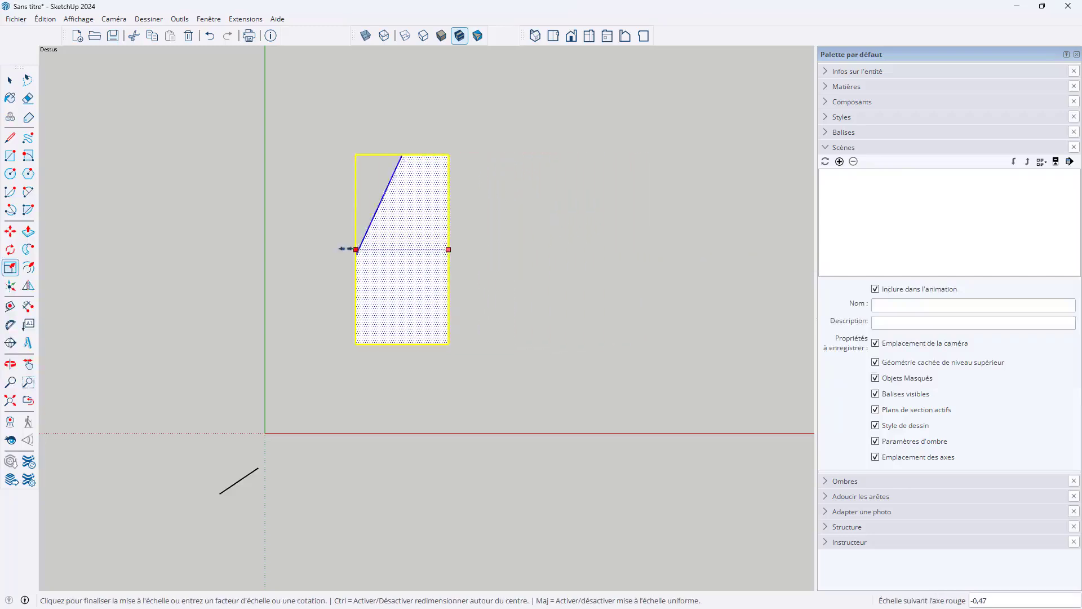
left_click(289, 255)
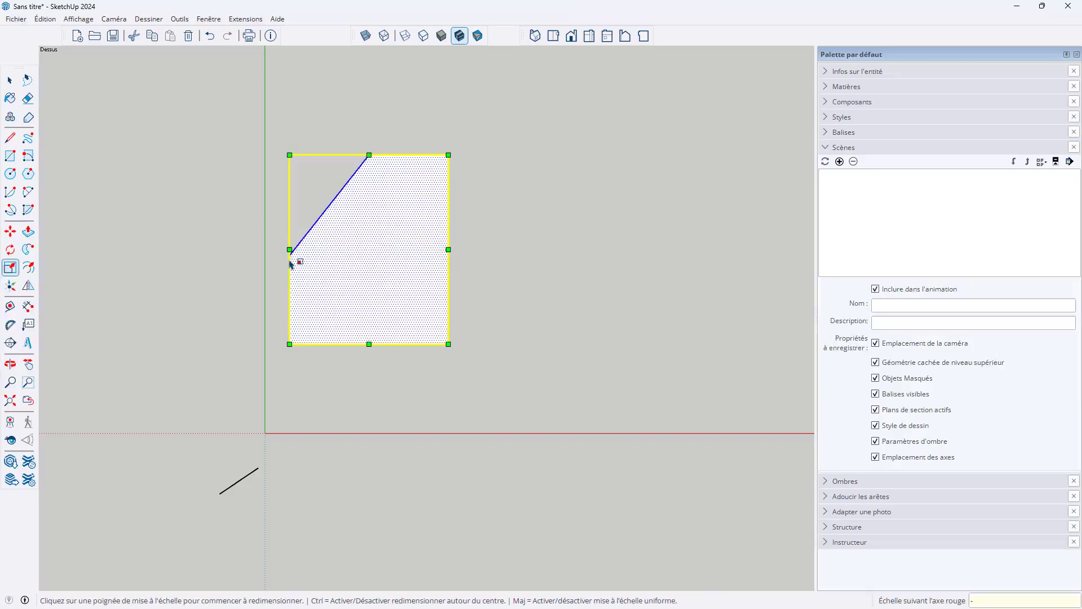
type("1")
key("Return")
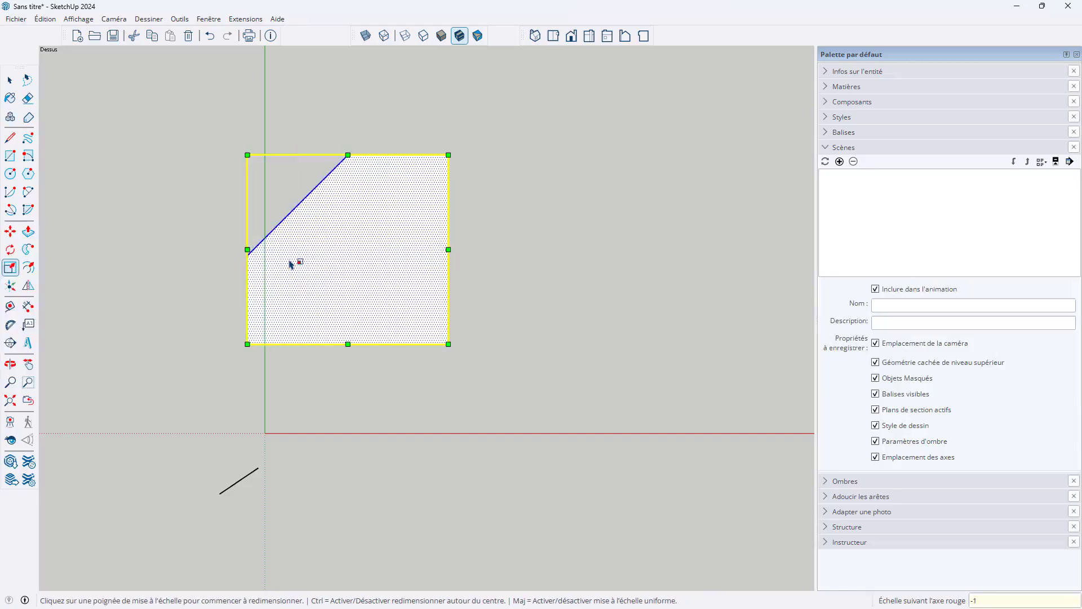
key("ctrl+z")
key("space")
left_click(496, 361)
left_click_drag(398, 113, 732, 419)
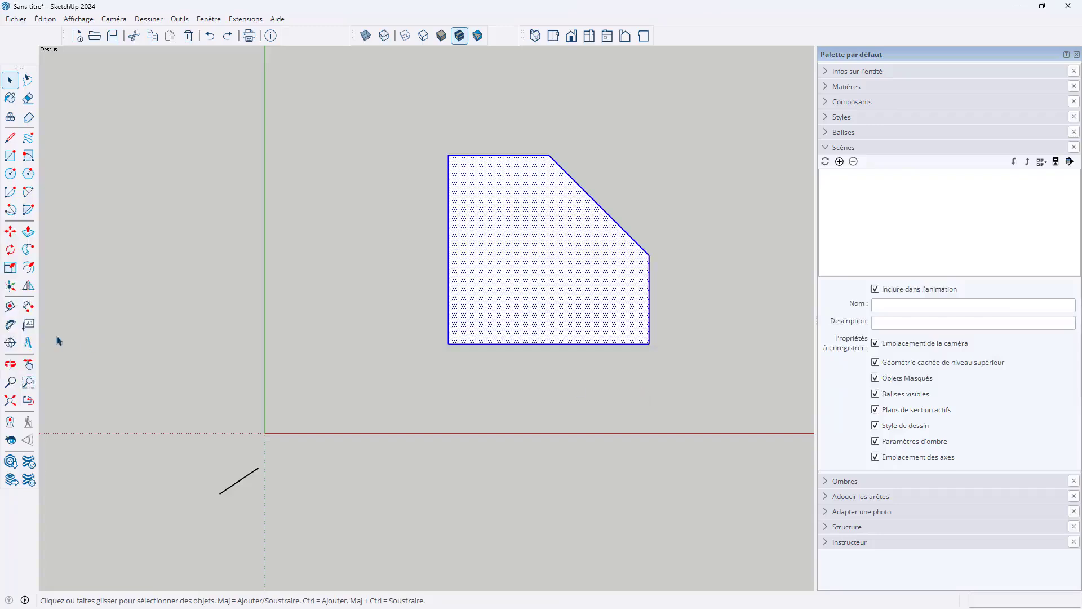
Test the Flip tool across the red and green planes, leaving the orientation unchanged, then return to Top view.
left_click(28, 285)
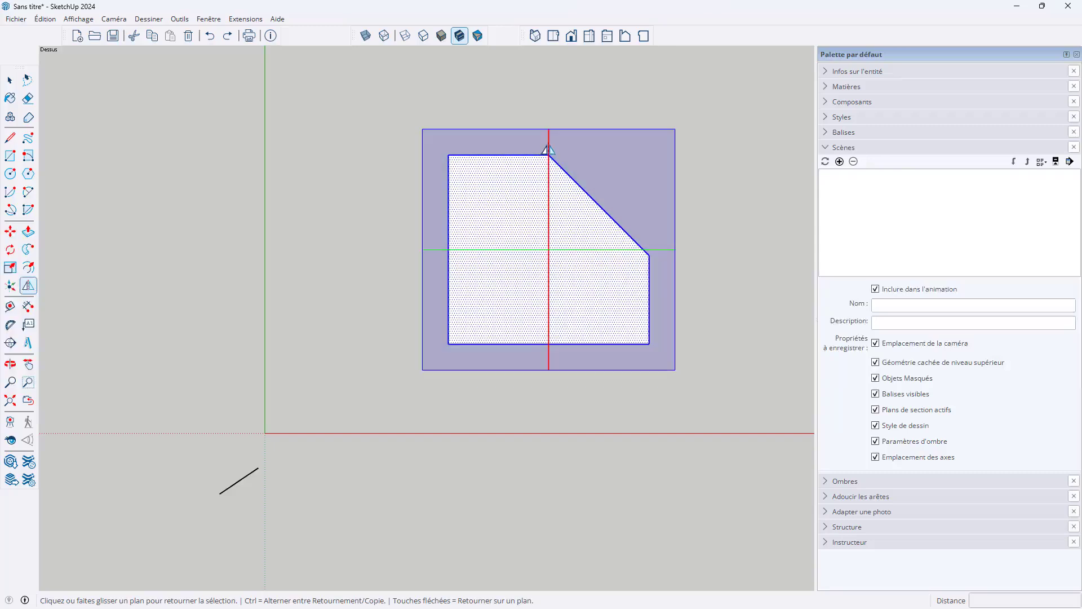
left_click(548, 150)
left_click(547, 150)
left_click(548, 150)
left_click(666, 256)
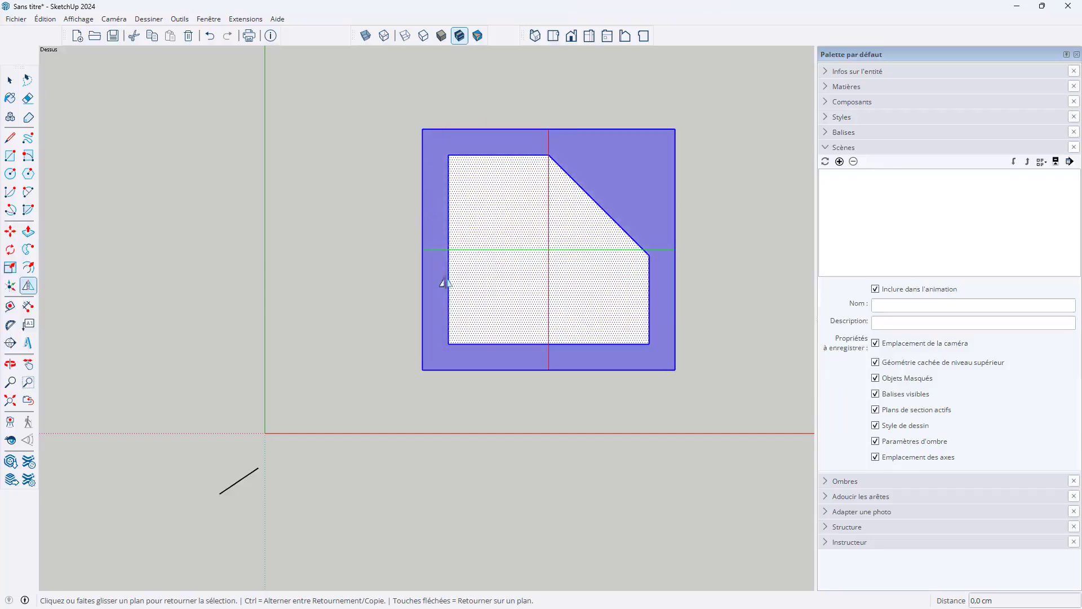
middle_click_drag(618, 543, 785, 112)
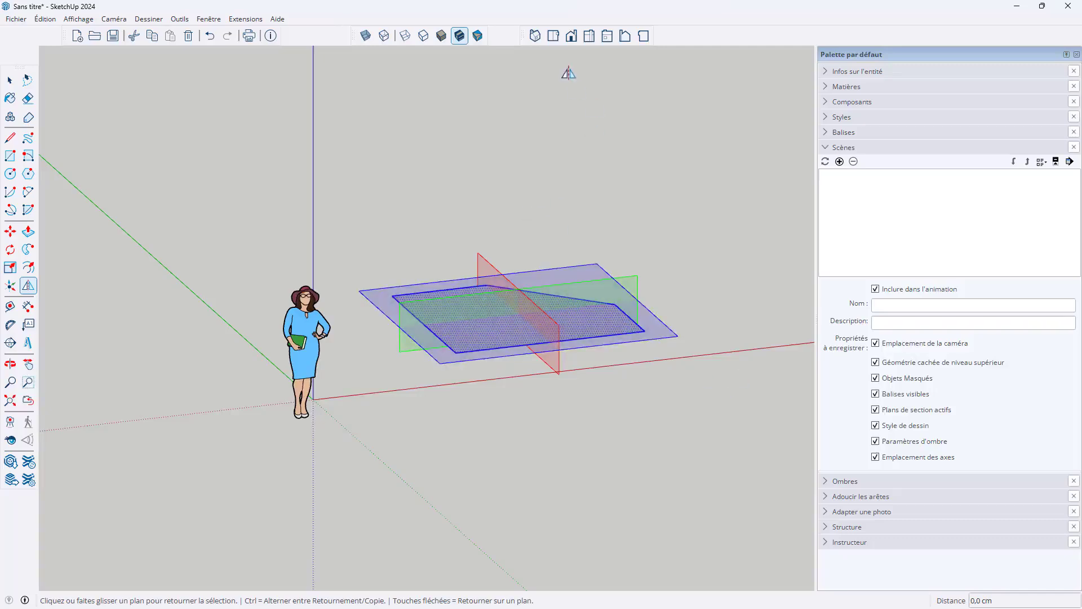
left_click(553, 36)
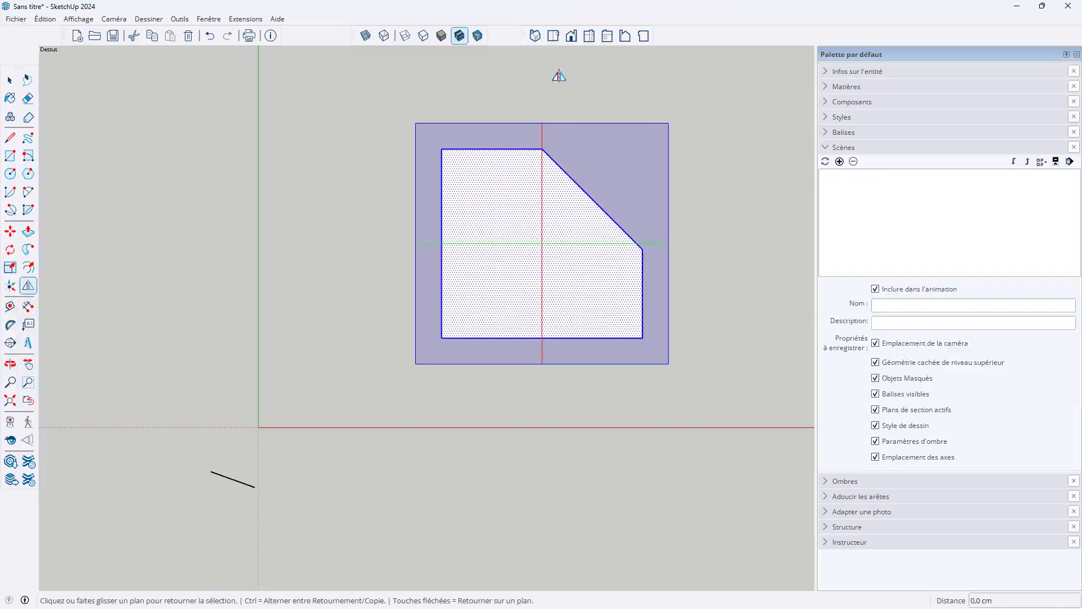
Move the red mirror plane to the shape's edge, flip the shape across it repeatedly, then shift the plane 6 cm right.
left_click(542, 135)
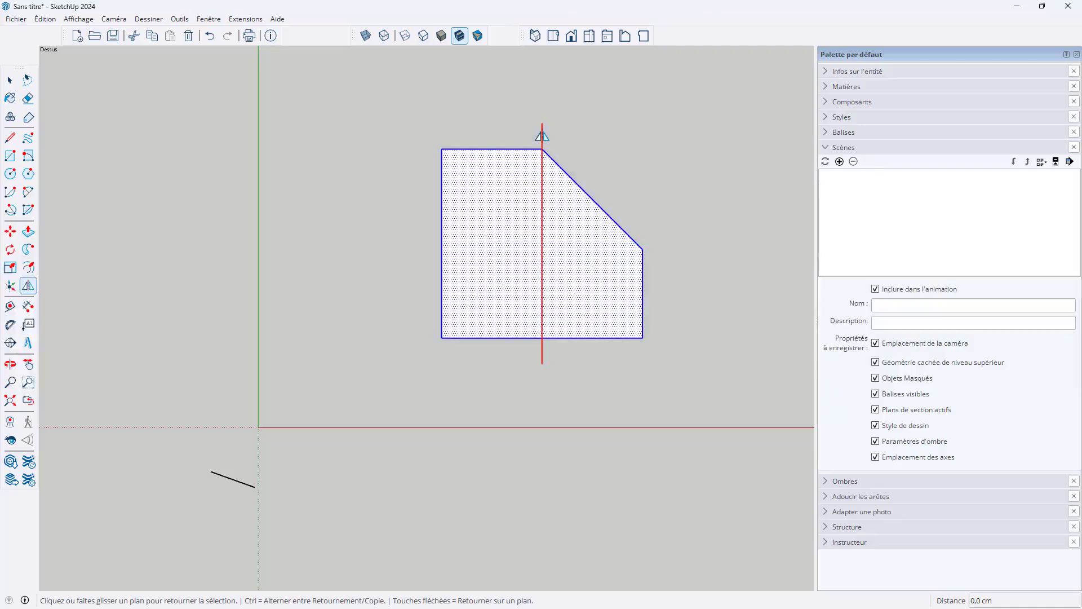
mouse_move(542, 135)
left_mouse_down()
mouse_move(507, 149)
mouse_move(441, 150)
left_mouse_up()
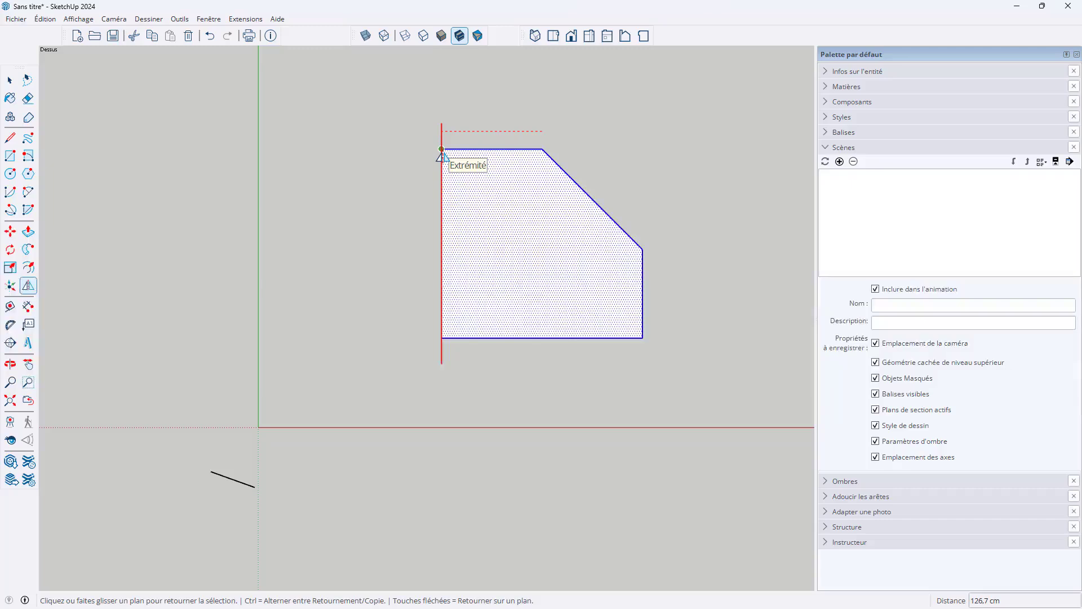
left_click(441, 150)
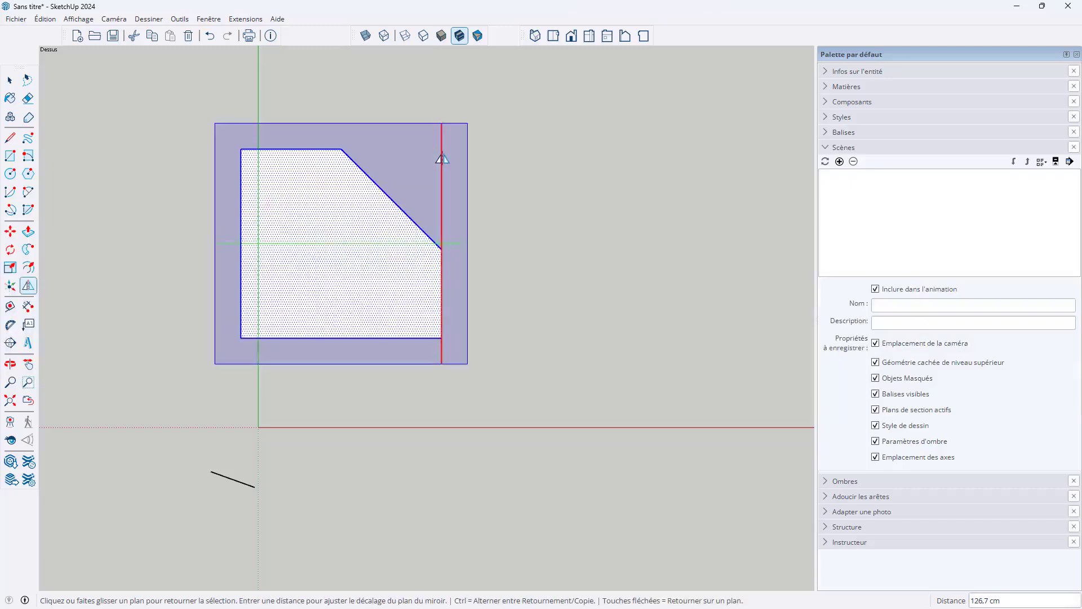
left_click(442, 158)
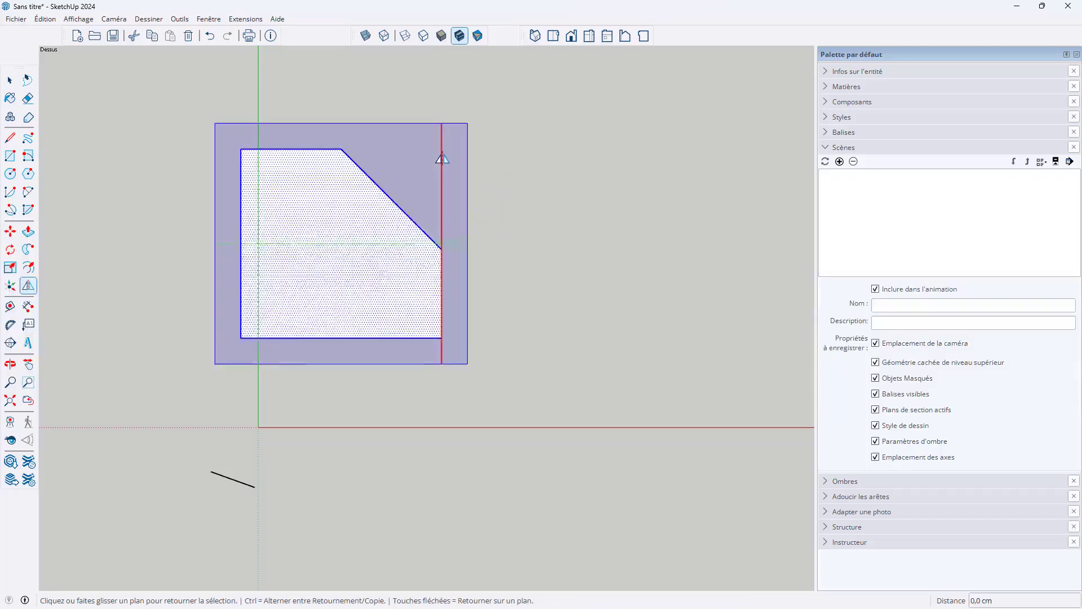
left_click(442, 159)
left_click(442, 158)
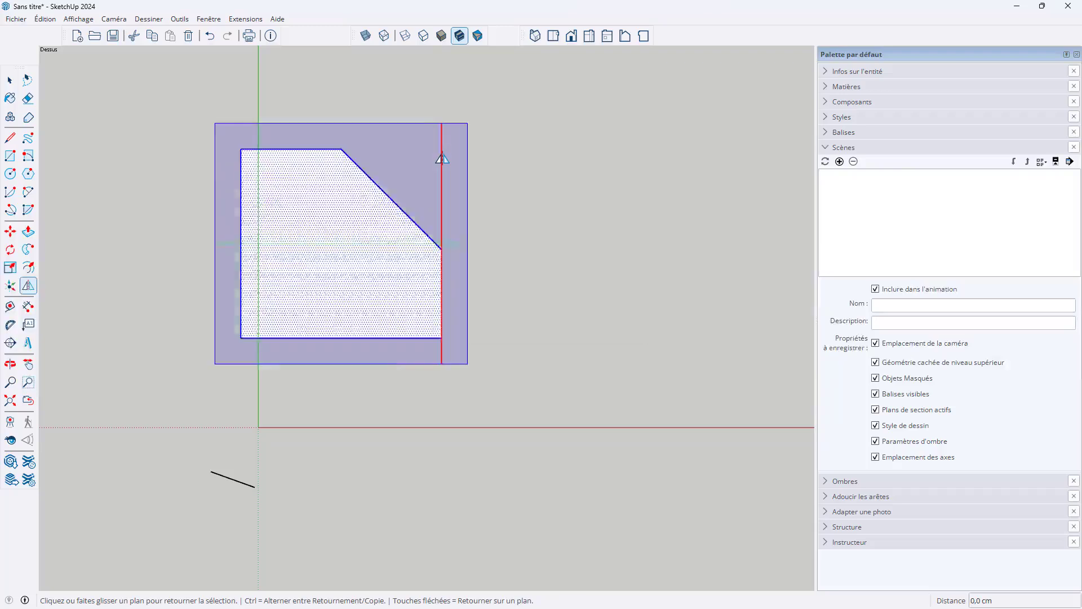
left_click(442, 158)
left_click(442, 159)
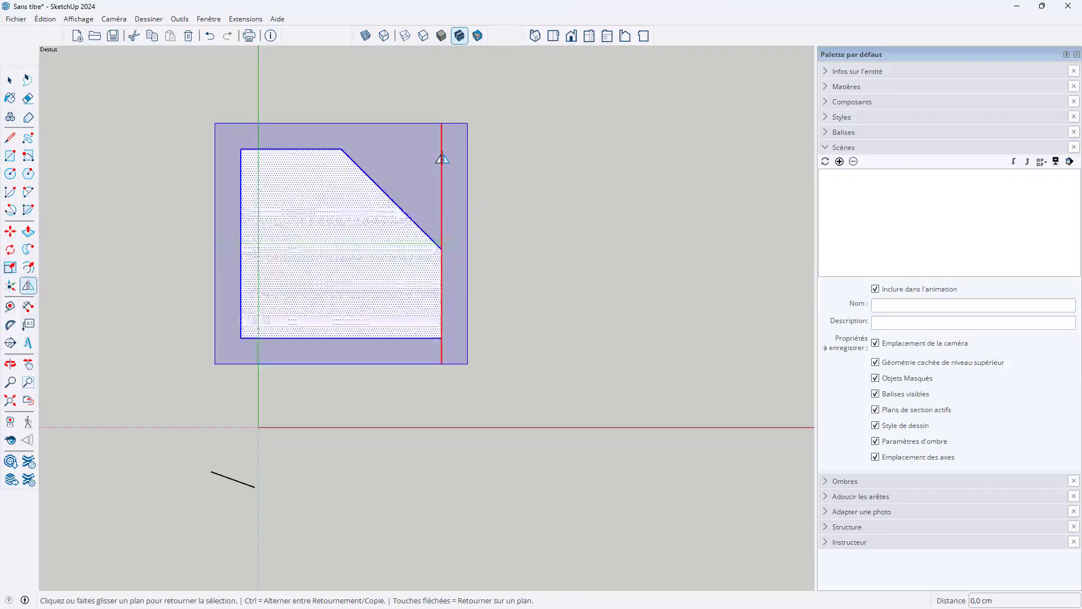
left_click(442, 158)
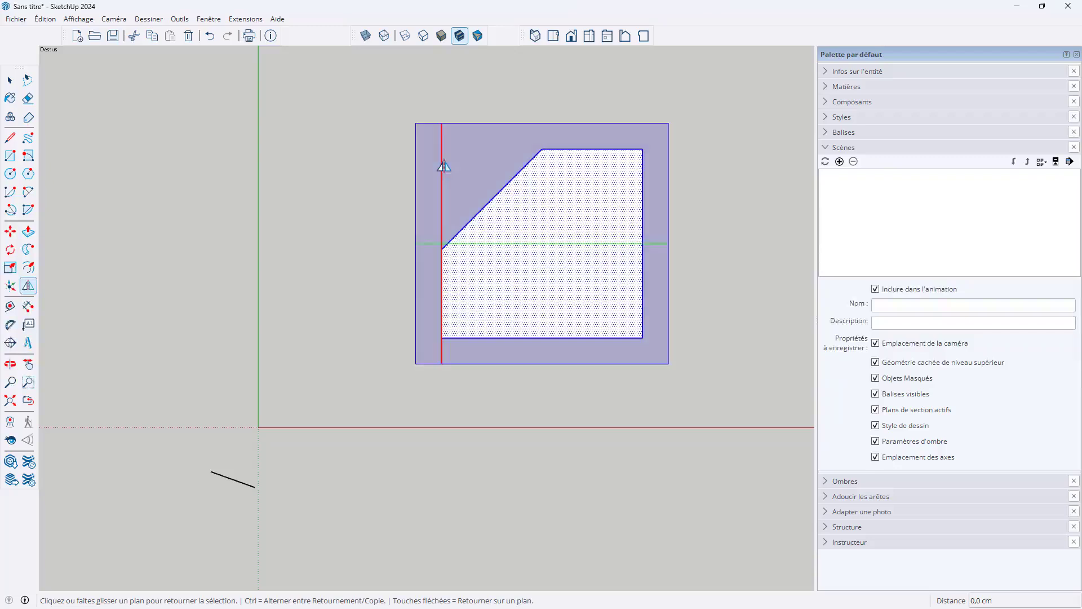
left_click_drag(442, 164, 642, 155)
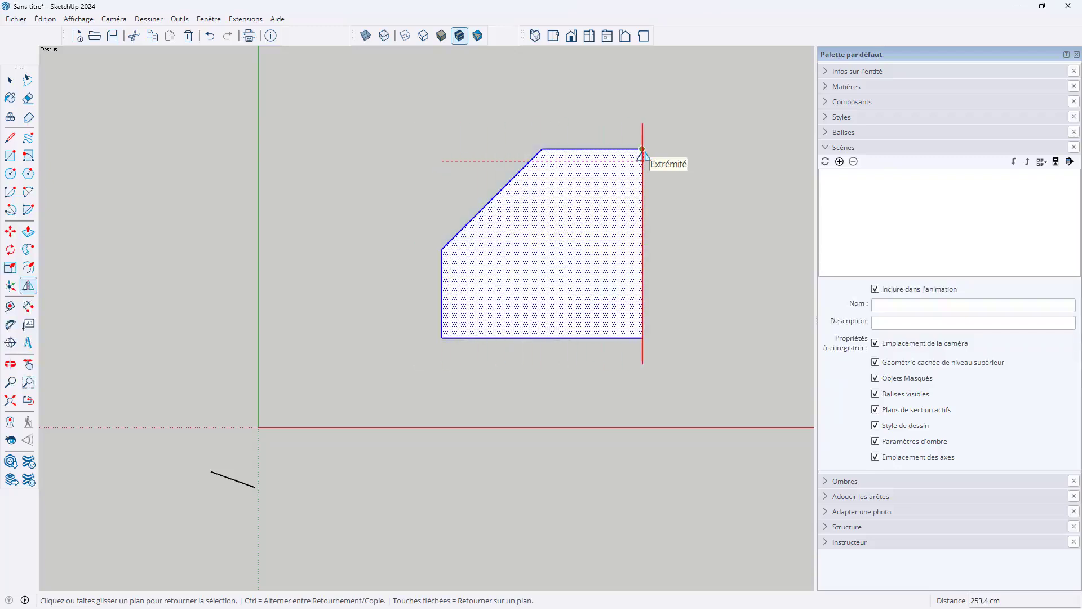
Flip the shape back and forth across the red mirror plane until the chamfer sits upper left.
left_click_drag(642, 155, 643, 154)
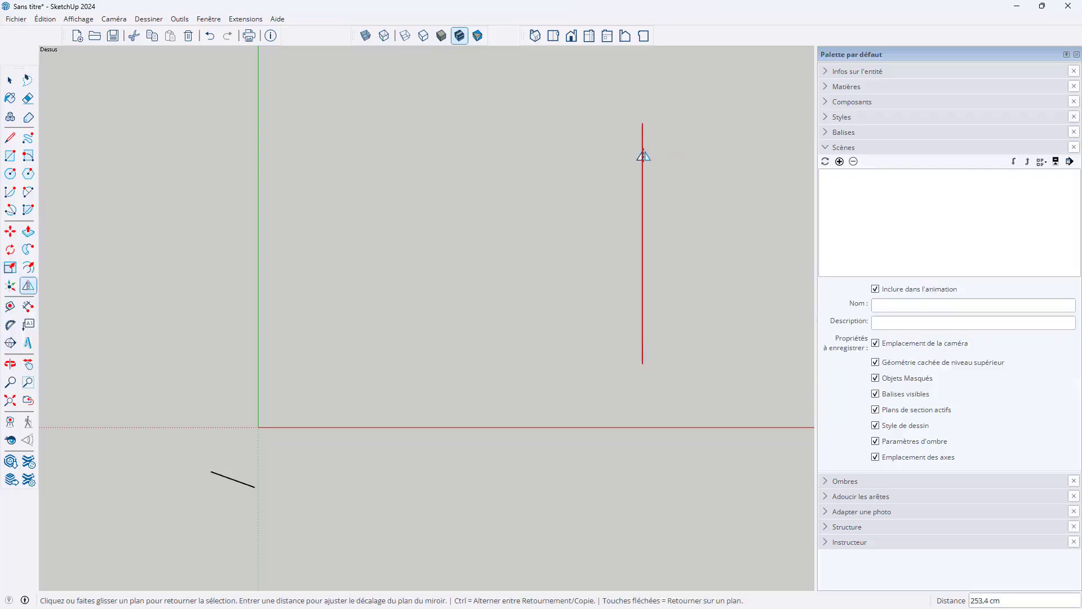
scroll(445, 250, "down", 3)
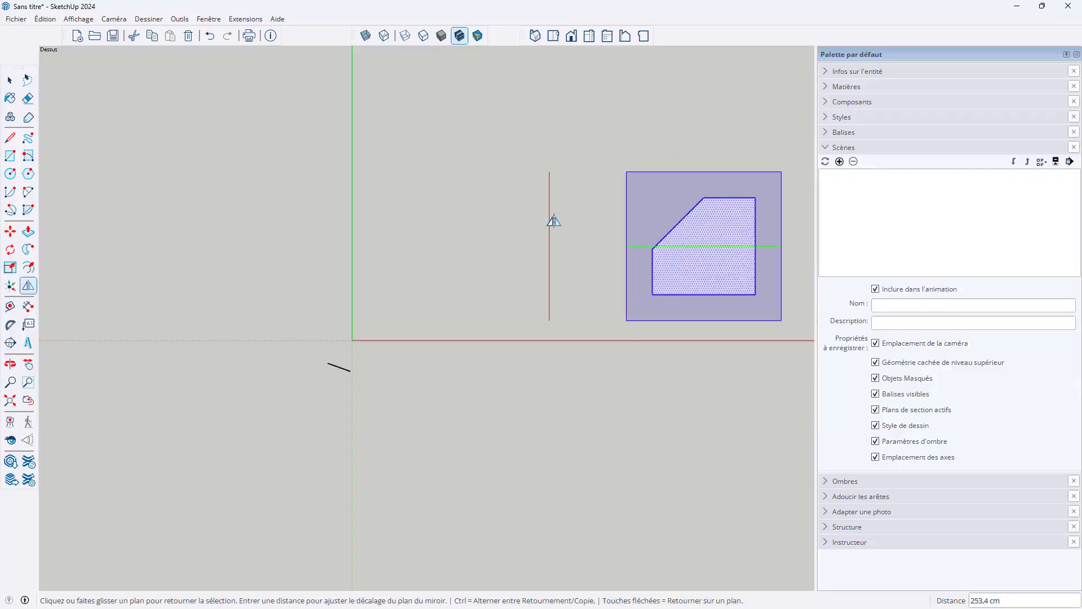
mouse_move(550, 218)
left_mouse_down()
mouse_move(652, 249)
mouse_move(652, 260)
left_mouse_up()
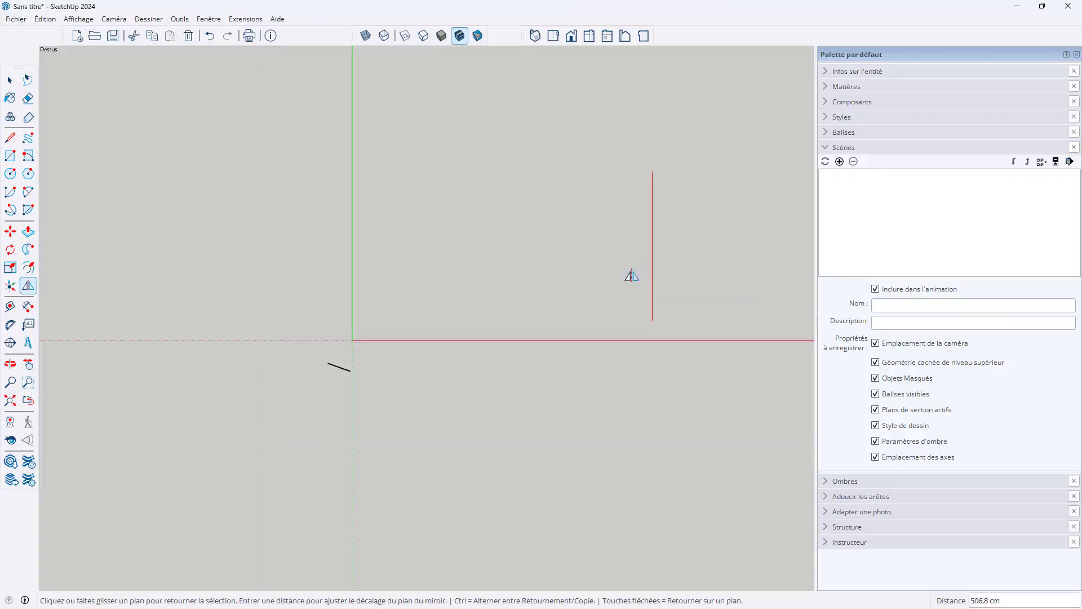
scroll(444, 262, "down", 3)
scroll(654, 260, "up", 1)
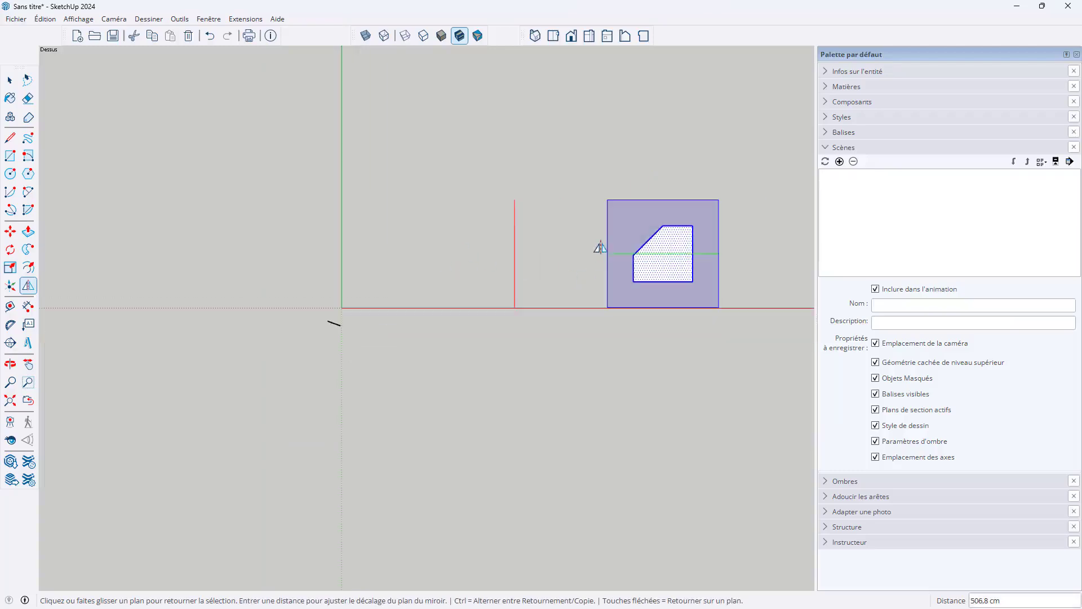
left_click(507, 217)
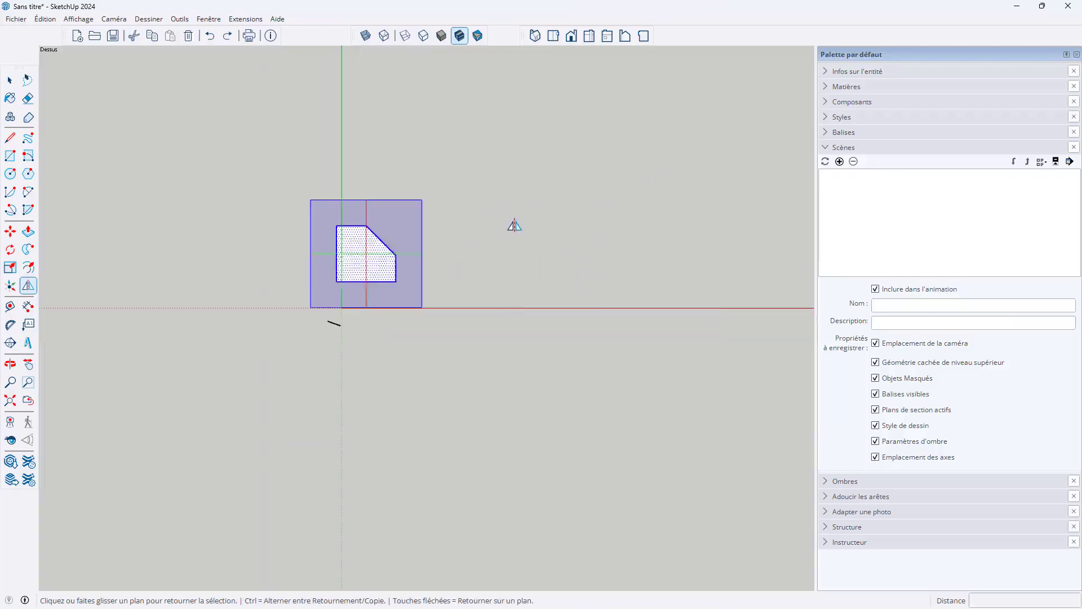
left_click(408, 280)
scroll(406, 284, "up", 2)
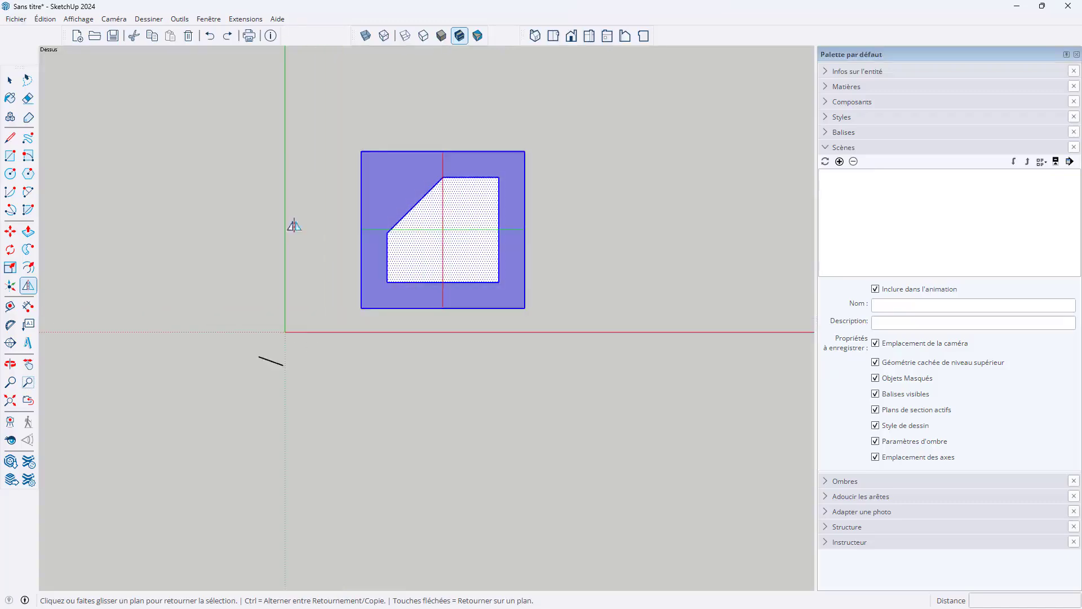
Clear the selection and window-select the cut-corner shape again.
key("space")
left_click(338, 231)
left_click_drag(316, 137, 555, 311)
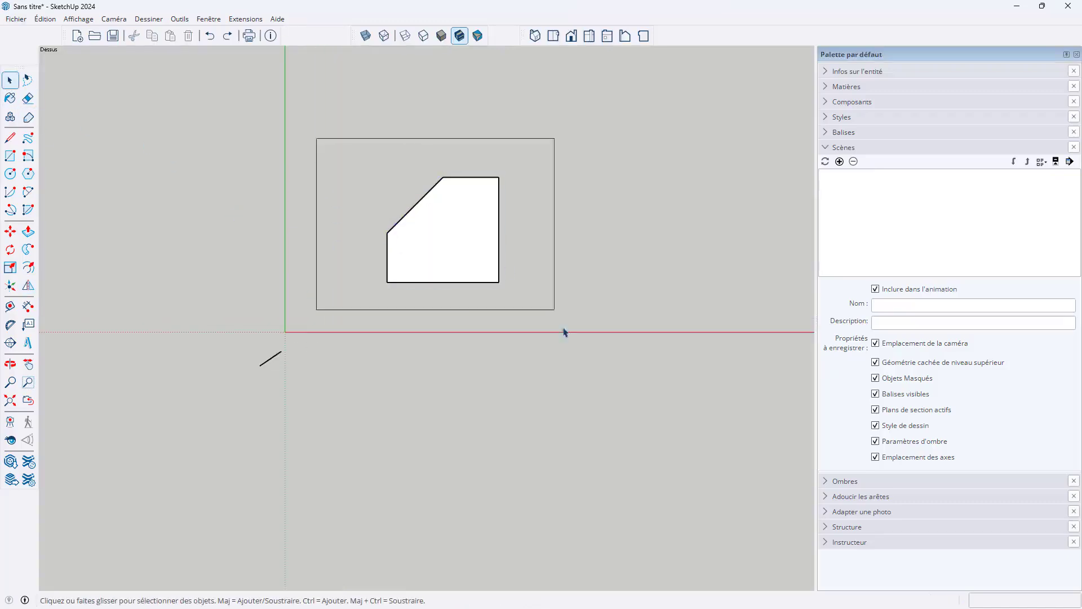
scroll(473, 229, "up", 2)
scroll(474, 229, "up", 1)
Flip the selected shape across its left edge and back, then switch Flip to copy mode.
left_click(28, 285)
left_click_drag(412, 138, 519, 136)
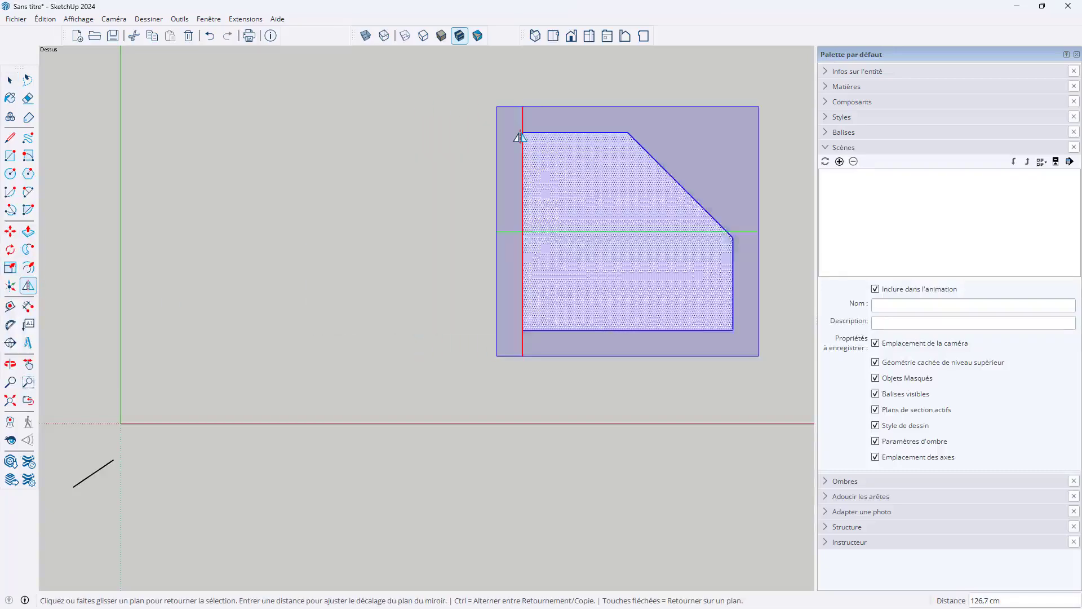
left_click(522, 134)
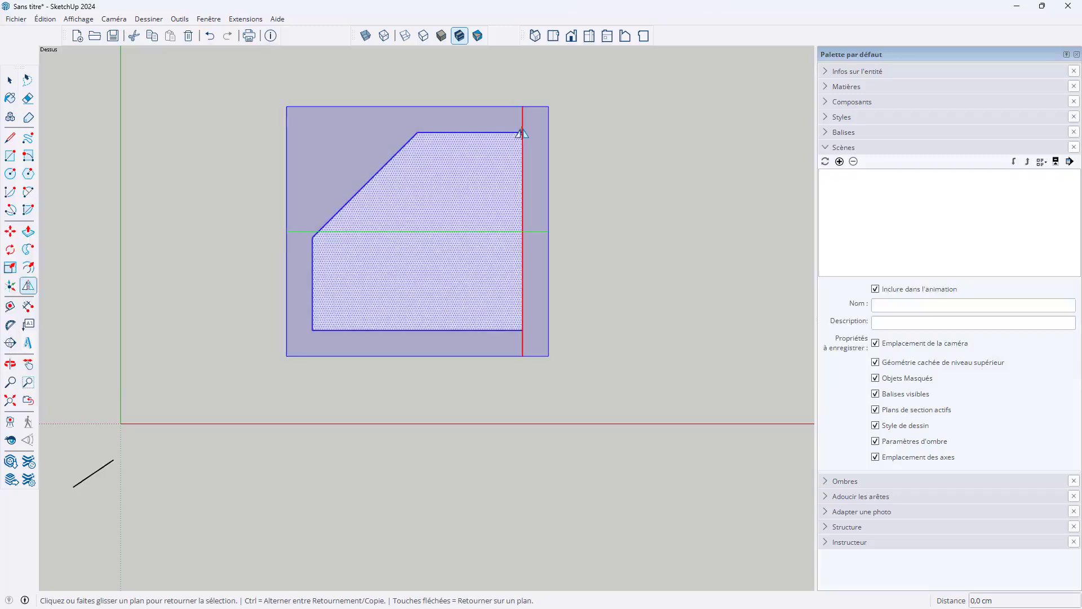
key("ctrl")
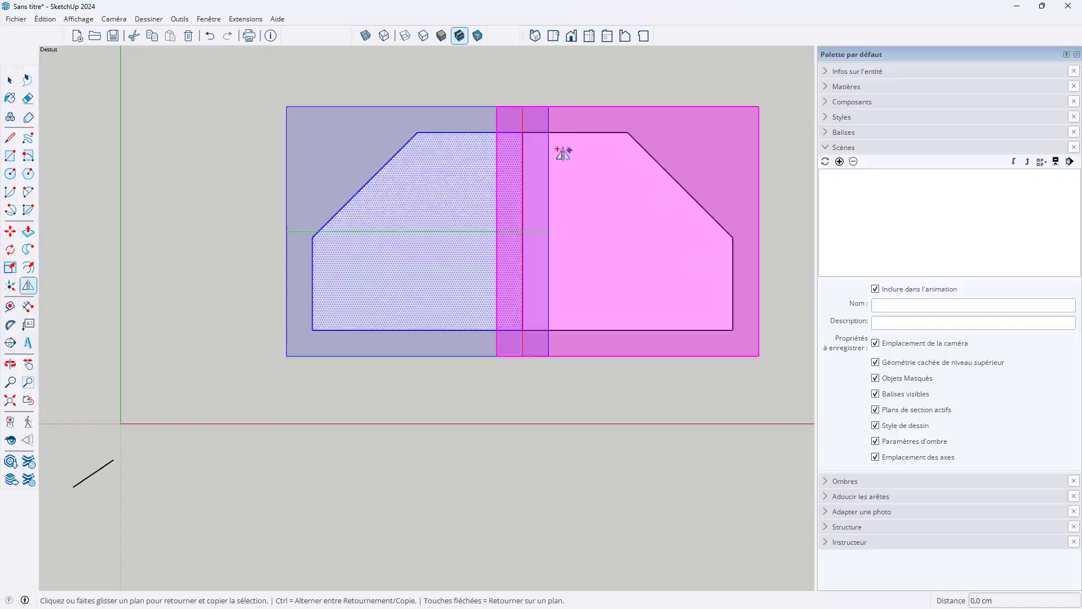
Place the mirrored copy on the right and window-select both joined halves.
left_click(522, 123)
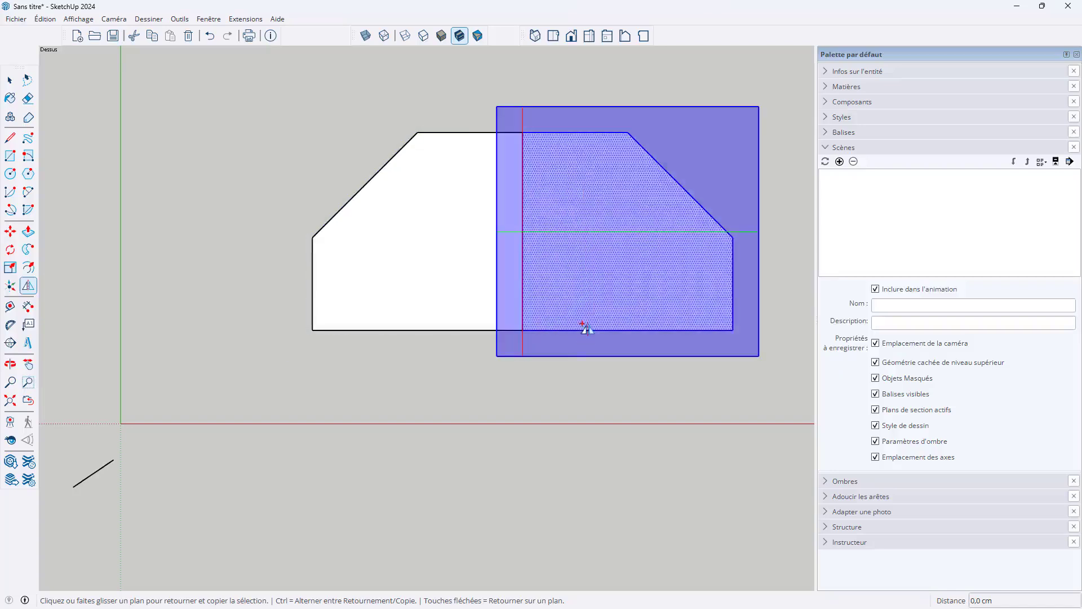
key("space")
left_click(556, 381)
scroll(442, 285, "down", 3)
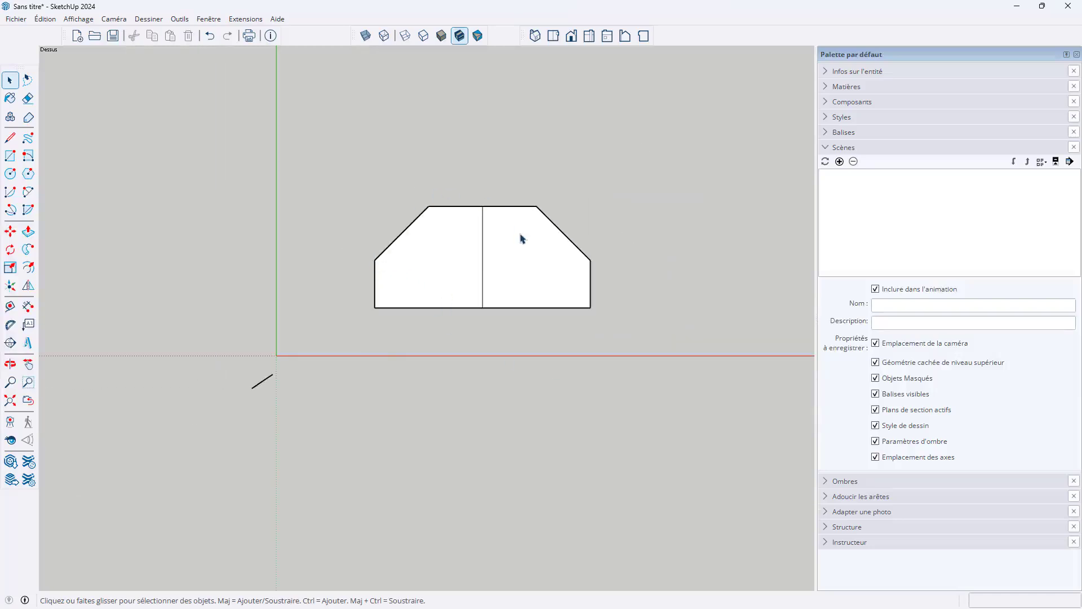
scroll(522, 238, "up", 2)
left_click_drag(219, 122, 671, 399)
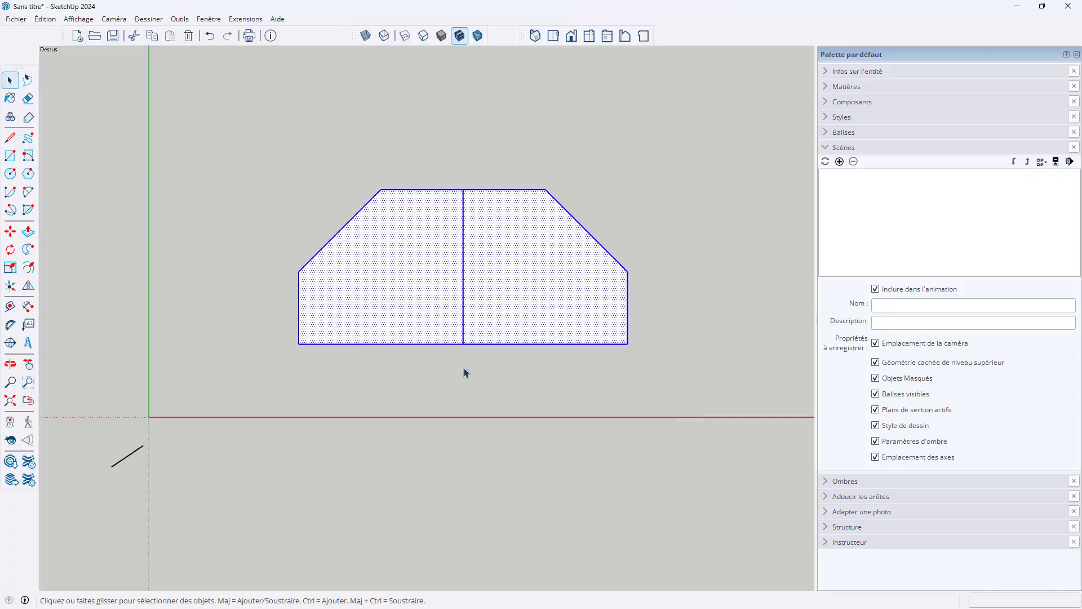
Mirror-copy the half-octagon down across its bottom edge into a full octagon, then deselect.
left_click(28, 285)
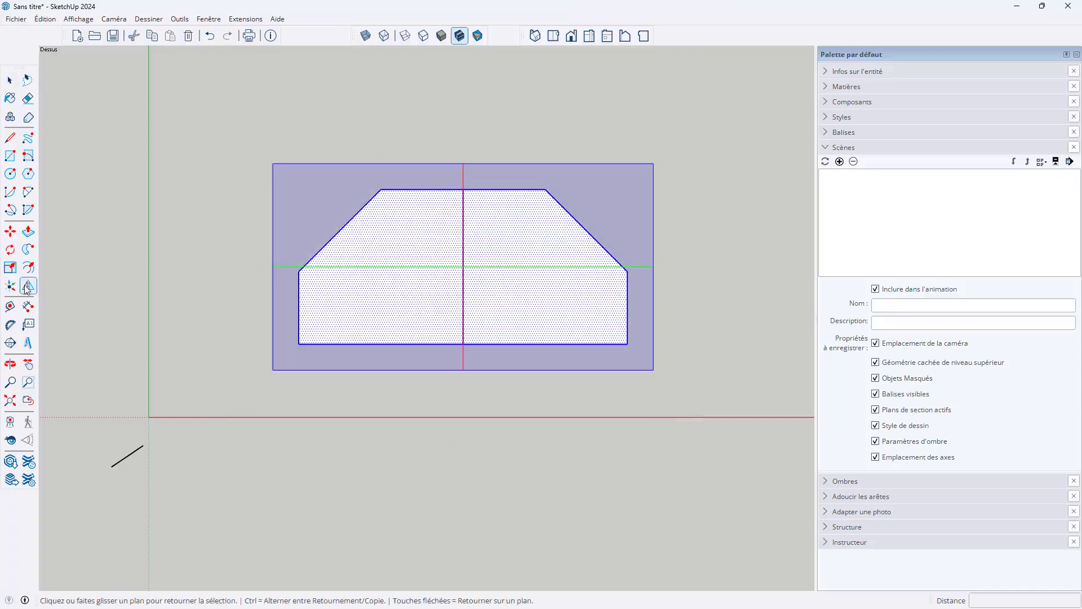
left_click_drag(642, 270, 625, 352)
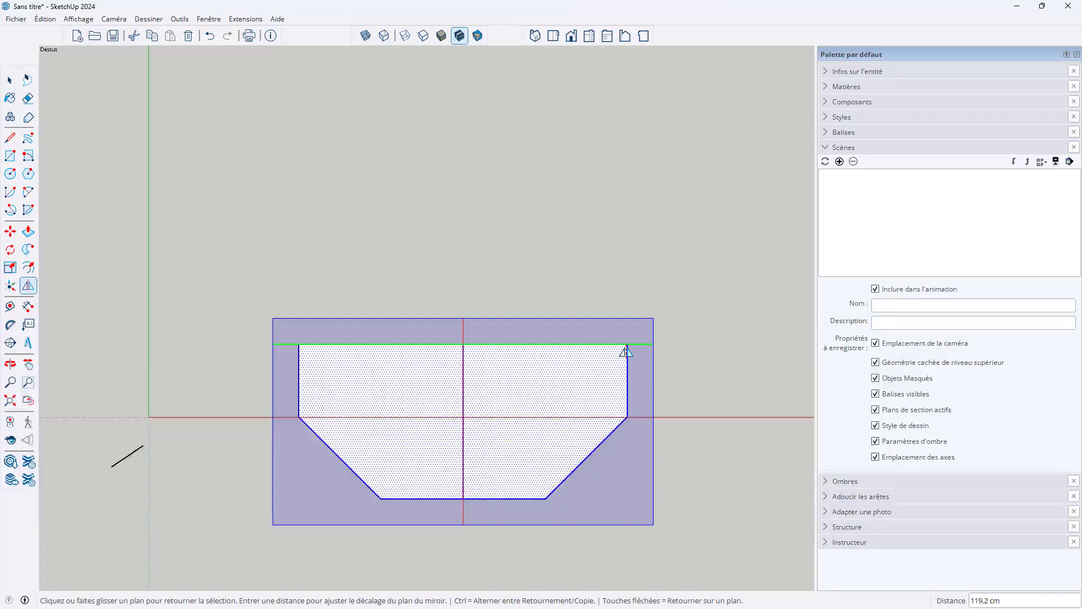
key("ctrl")
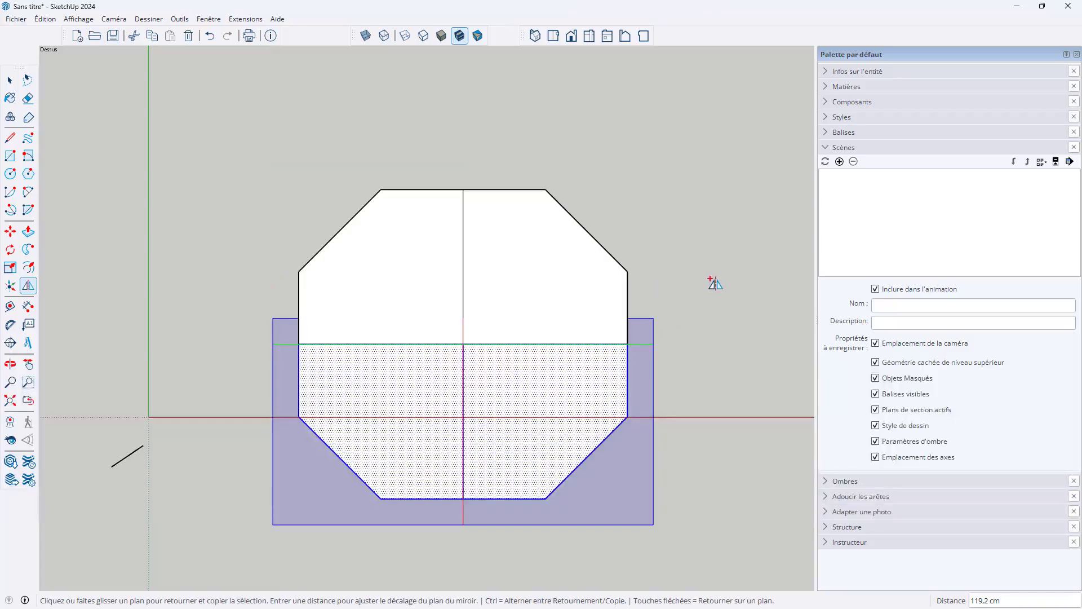
key("space")
left_click(708, 320)
scroll(598, 307, "down", 1)
scroll(580, 304, "down", 1)
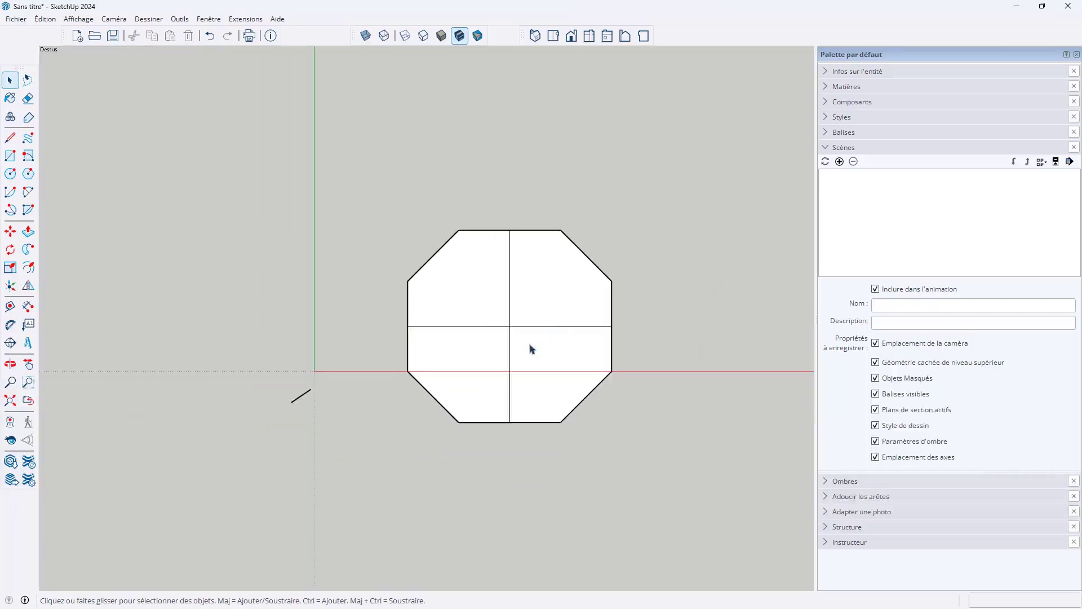
scroll(483, 326, "up", 1)
scroll(483, 325, "up", 1)
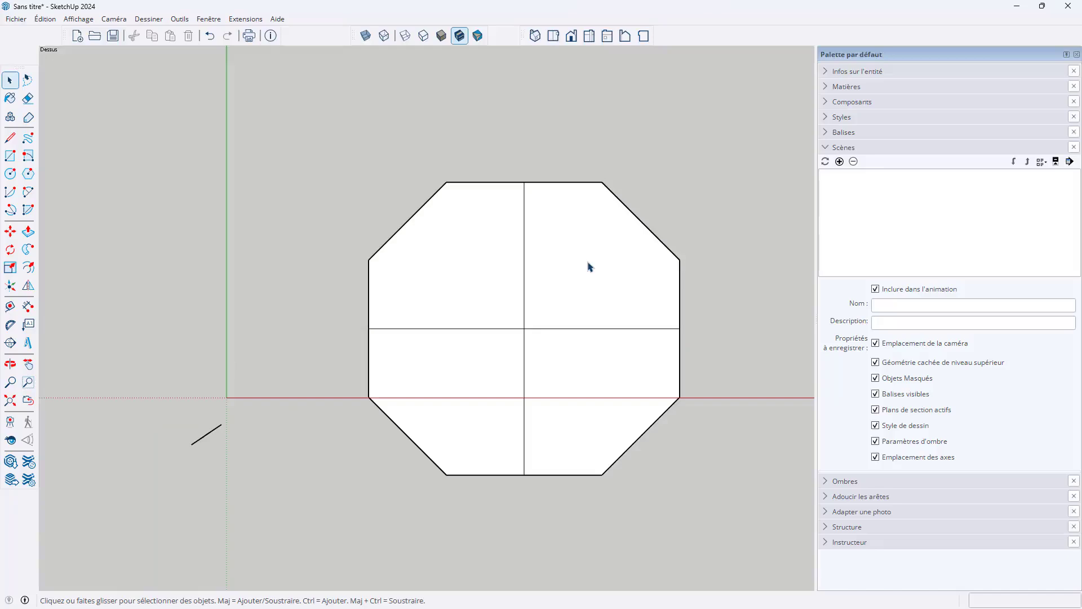
scroll(489, 309, "down", 1)
scroll(567, 351, "up", 1)
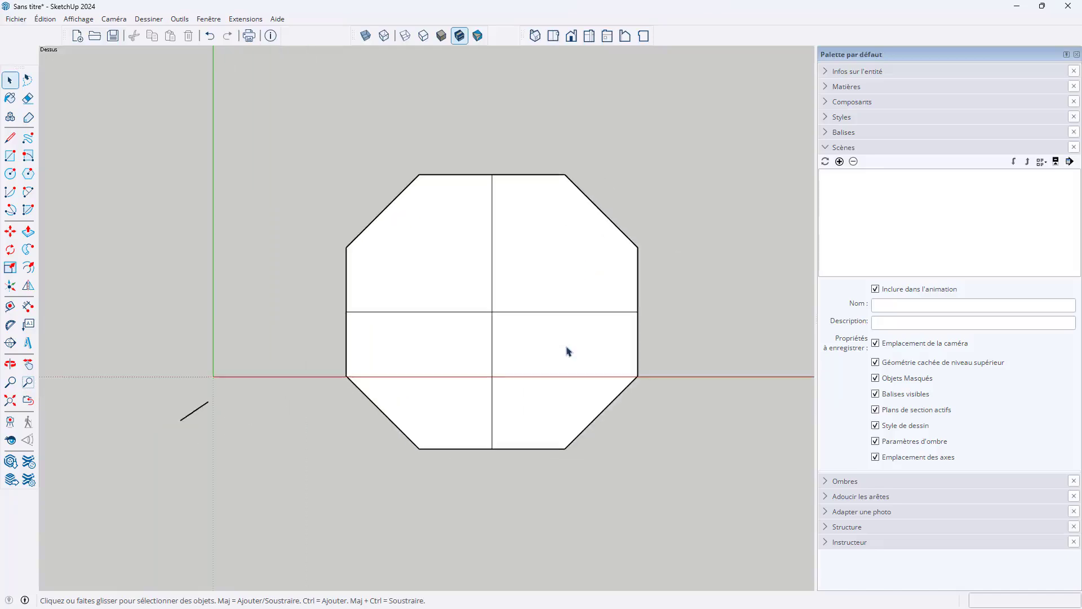
Delete the octagon and switch to an isometric perspective view.
left_click_drag(292, 106, 668, 459)
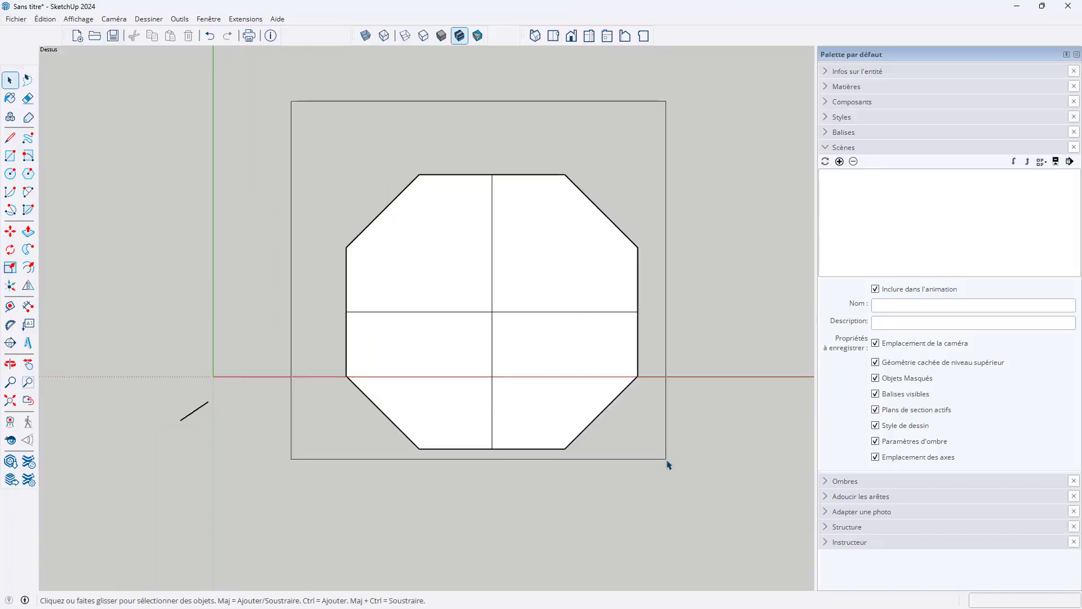
key("Delete")
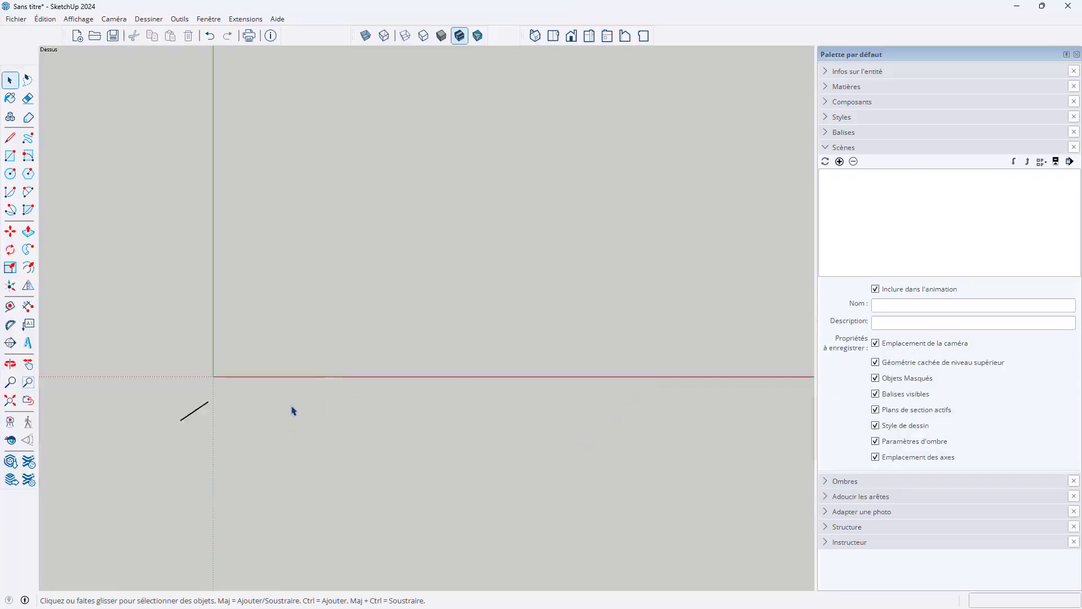
left_click(535, 36)
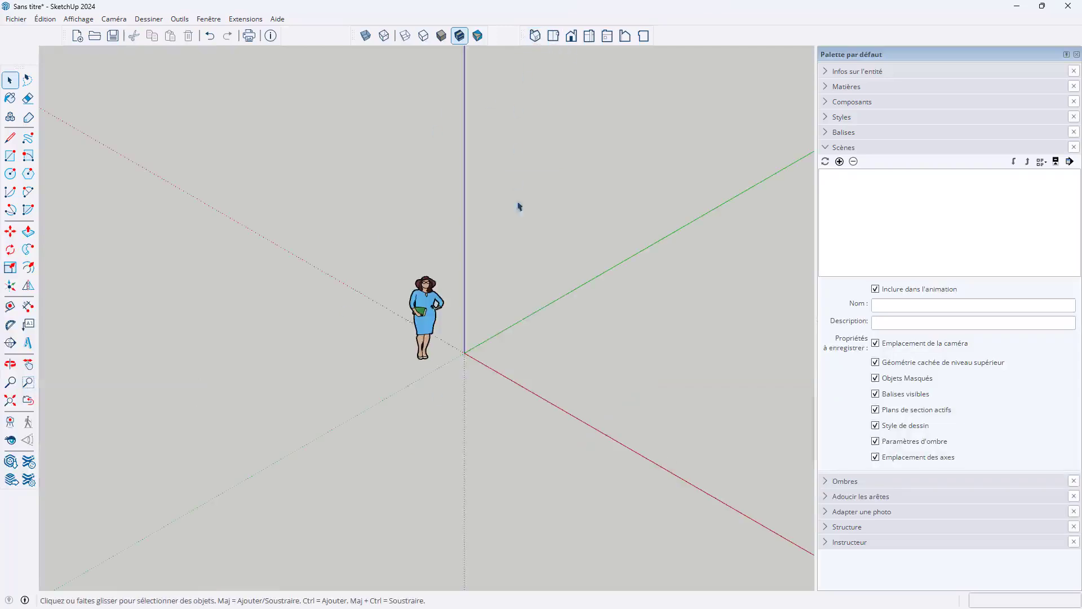
middle_click_drag(731, 212, 571, 307)
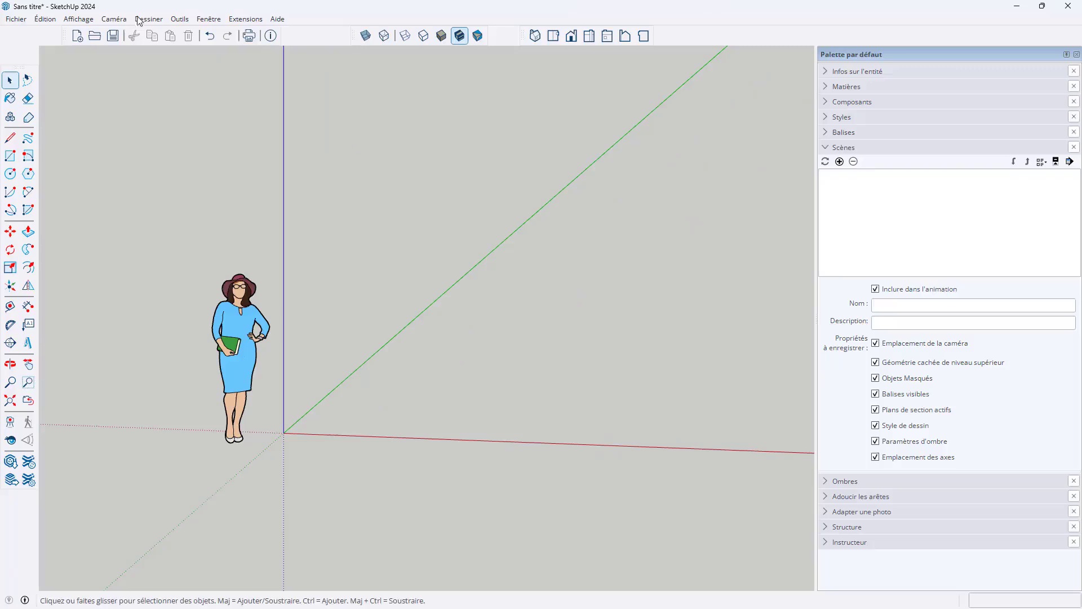
left_click(114, 18)
left_click(169, 91)
Draw a rectangle beside the origin and pull it up into a box.
left_click(10, 156)
middle_click_drag(338, 246, 420, 362)
left_click(398, 419)
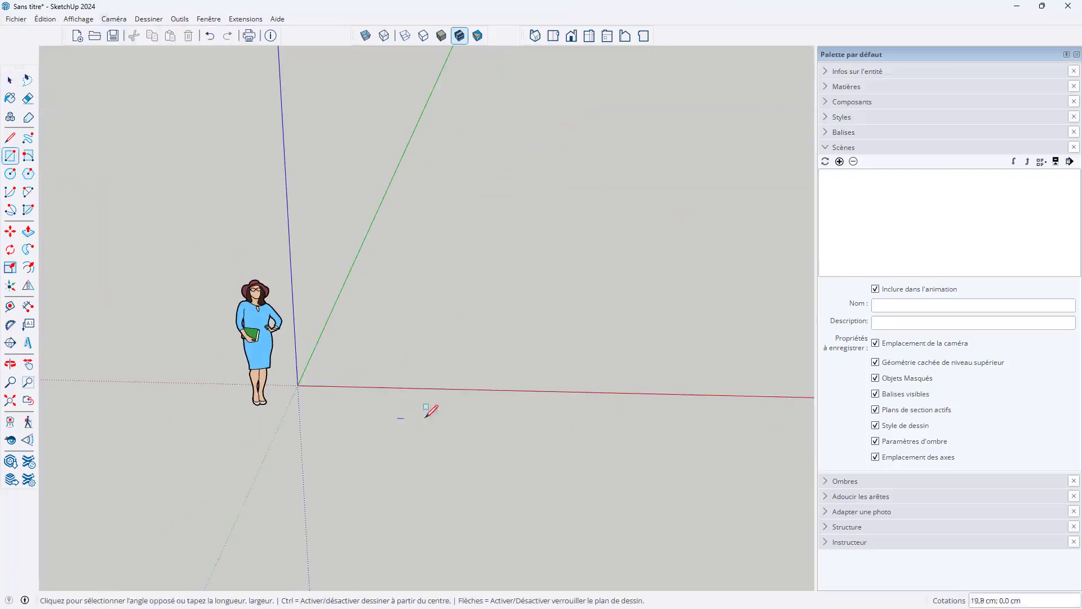
left_click(509, 355)
key("p")
left_click_drag(466, 396, 476, 285)
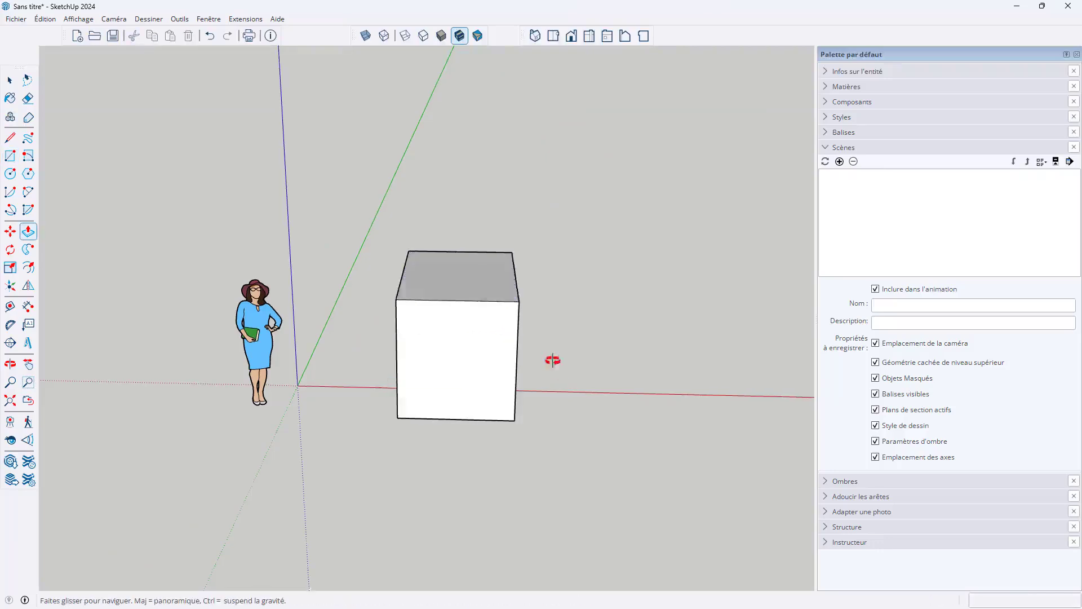
middle_click_drag(553, 361, 460, 356)
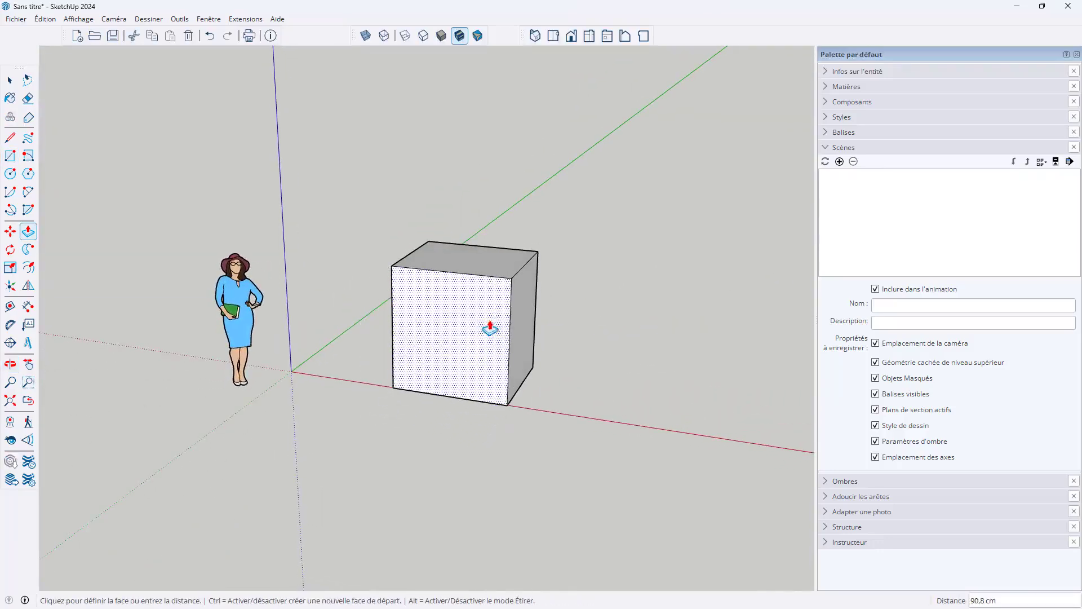
Draw an L-shaped line on the box's front face, down from the top edge to the right edge.
left_click(10, 137)
middle_click_drag(128, 189, 559, 280)
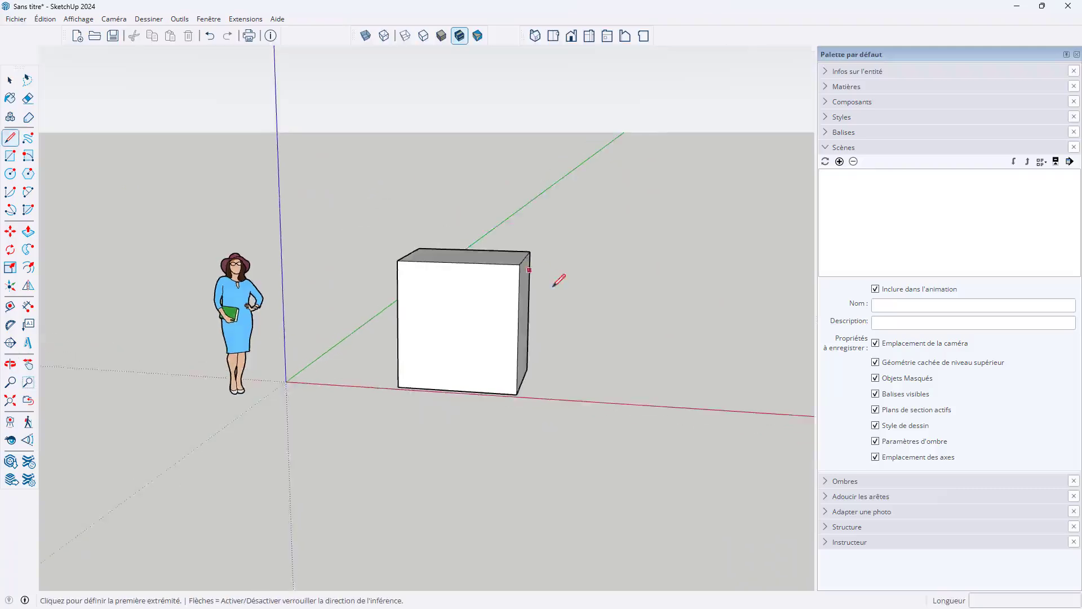
scroll(549, 285, "up", 3)
left_click(432, 234)
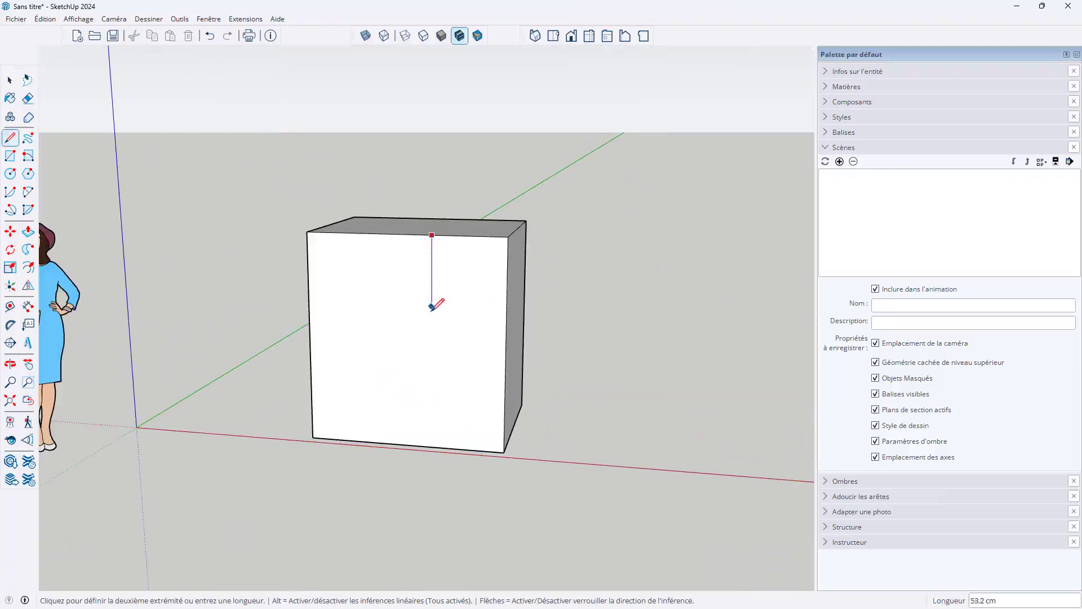
left_click(431, 371)
left_click(505, 376)
Push the upper-right face back to form the L-block and window-select it.
key("p")
left_click(478, 357)
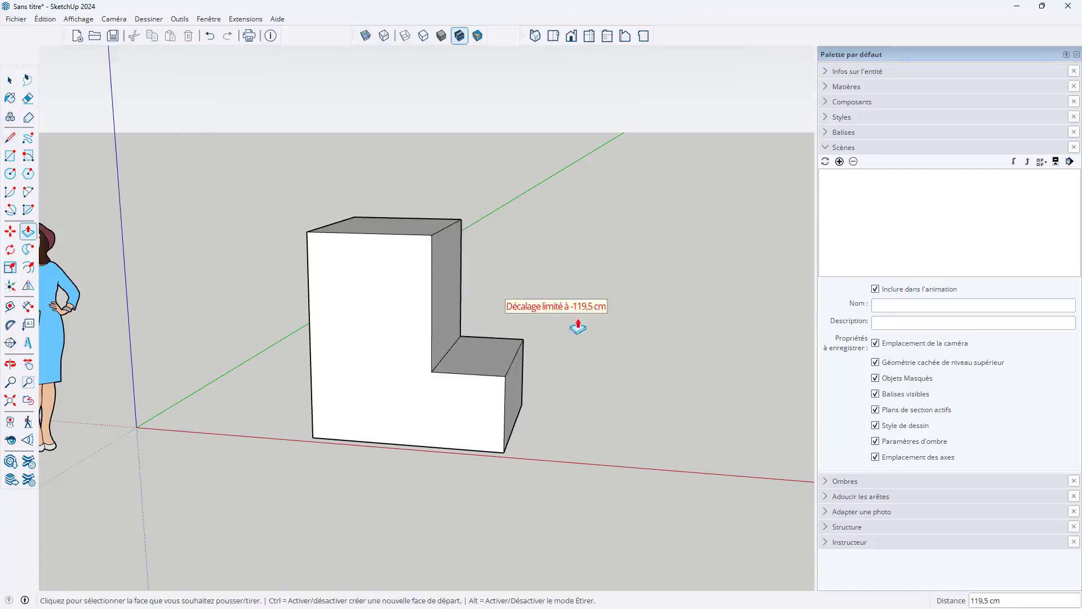
scroll(577, 327, "down", 3)
key("space")
left_click_drag(326, 222, 613, 502)
scroll(415, 337, "up", 3)
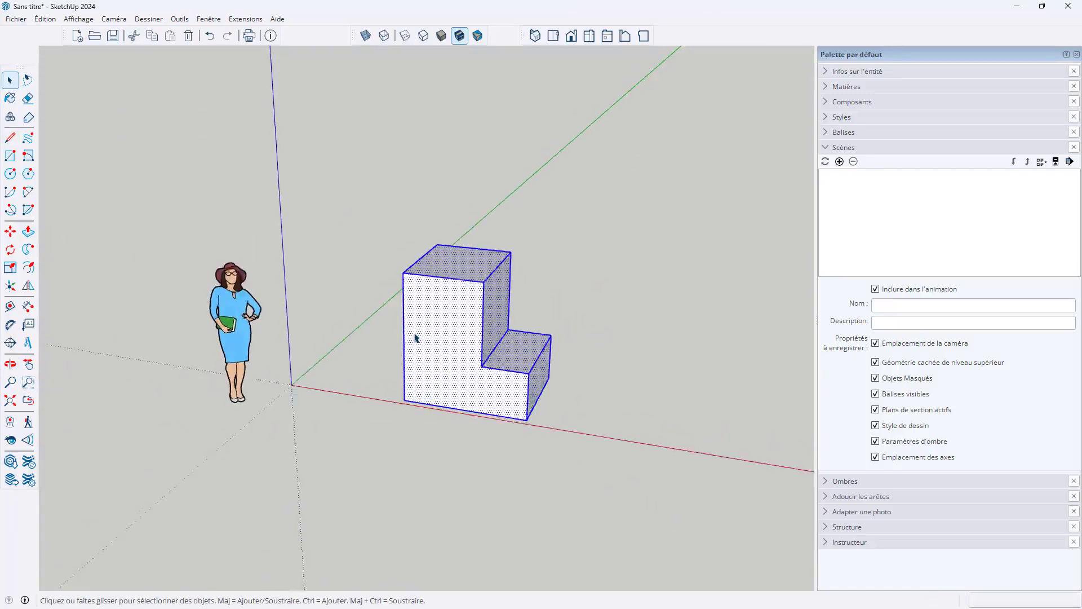
scroll(415, 337, "up", 2)
Test-flip the L-block across the green and red planes and back to its original position.
left_click(28, 285)
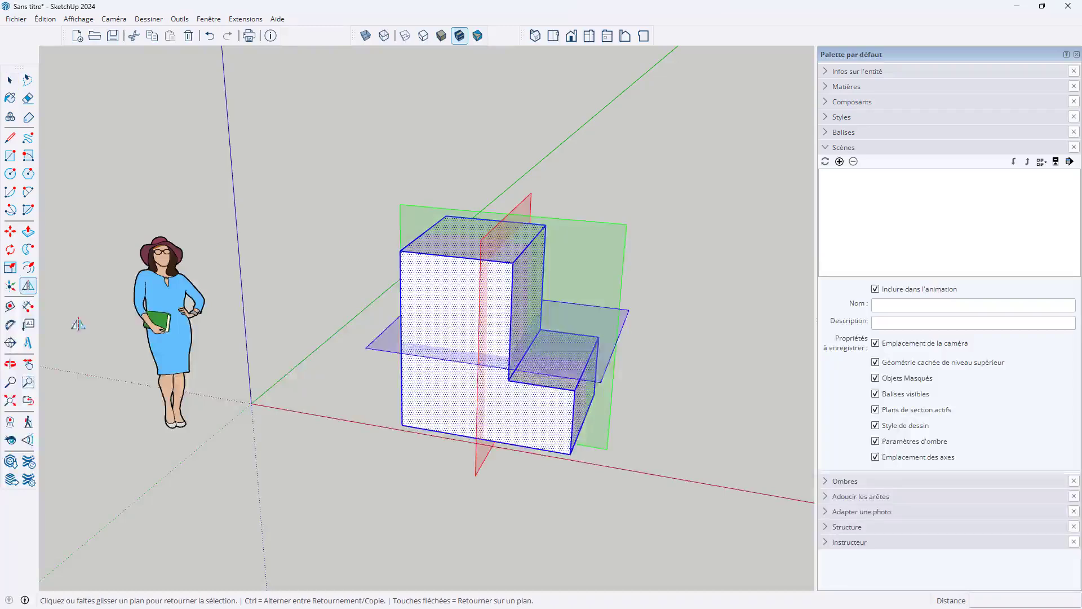
left_click(595, 244)
mouse_move(592, 242)
middle_mouse_down()
mouse_move(462, 256)
mouse_move(482, 214)
middle_mouse_up()
left_click(446, 242)
left_click(493, 231)
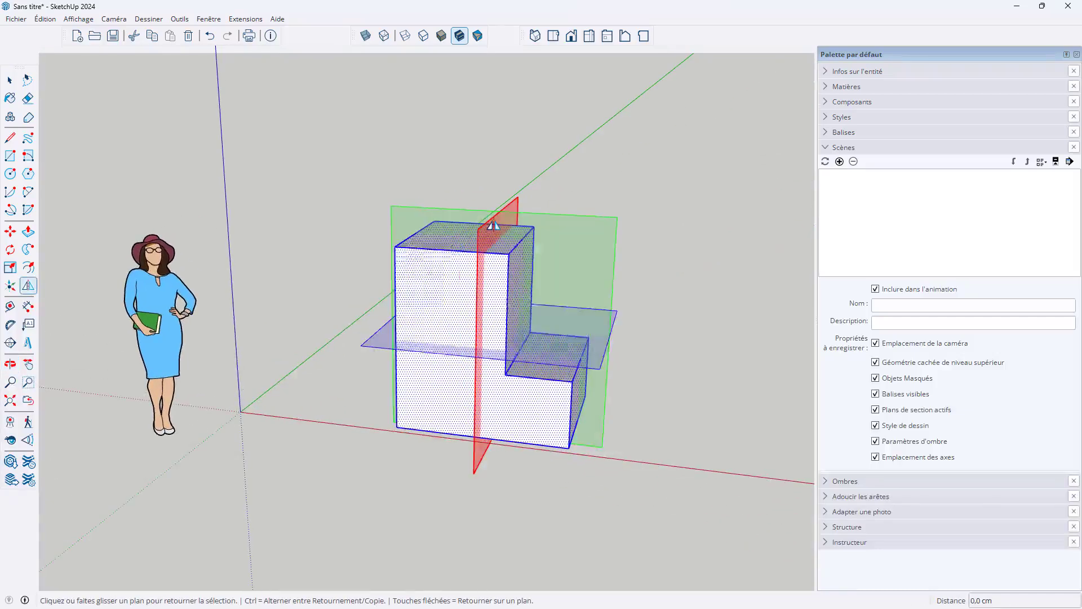
left_click(616, 325)
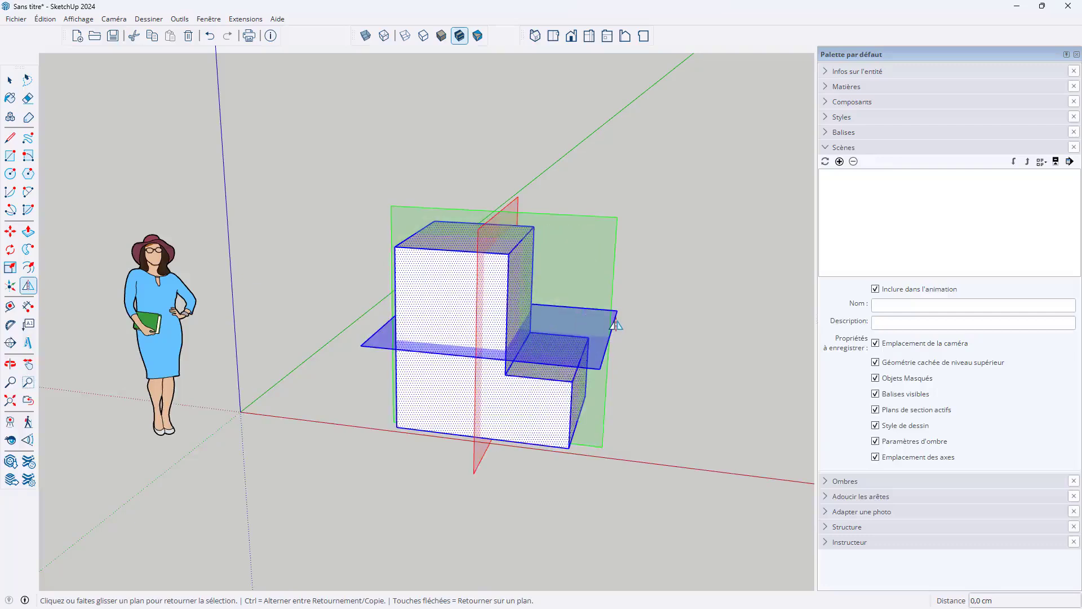
left_click(615, 325)
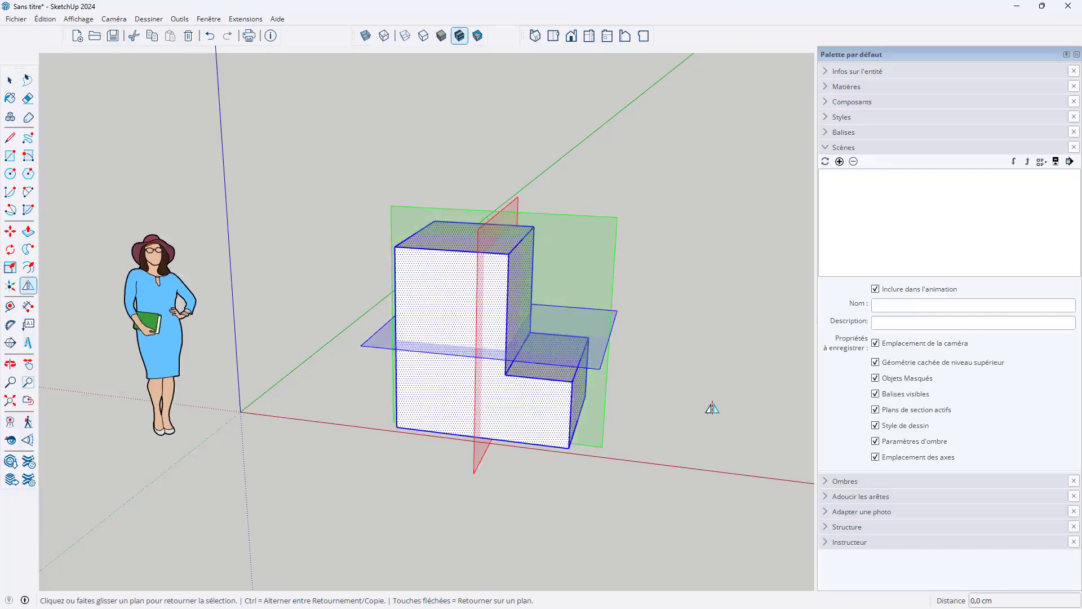
Mirror-copy the L-block across a red plane at its edge, then select the symmetric stepped block.
left_click_drag(520, 202, 395, 255)
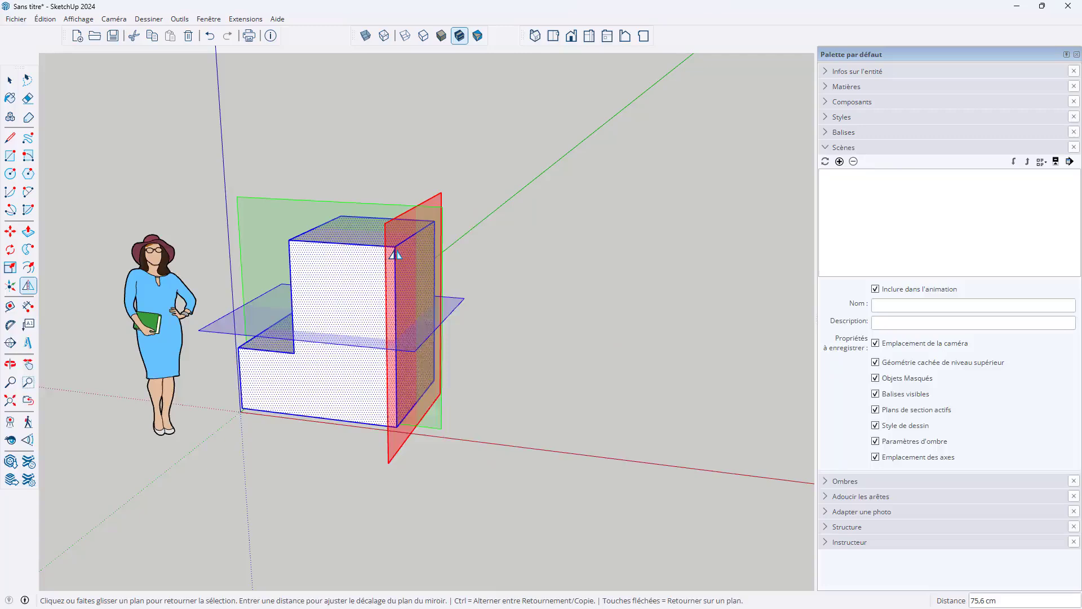
key("ctrl")
key("space")
scroll(603, 243, "down", 2)
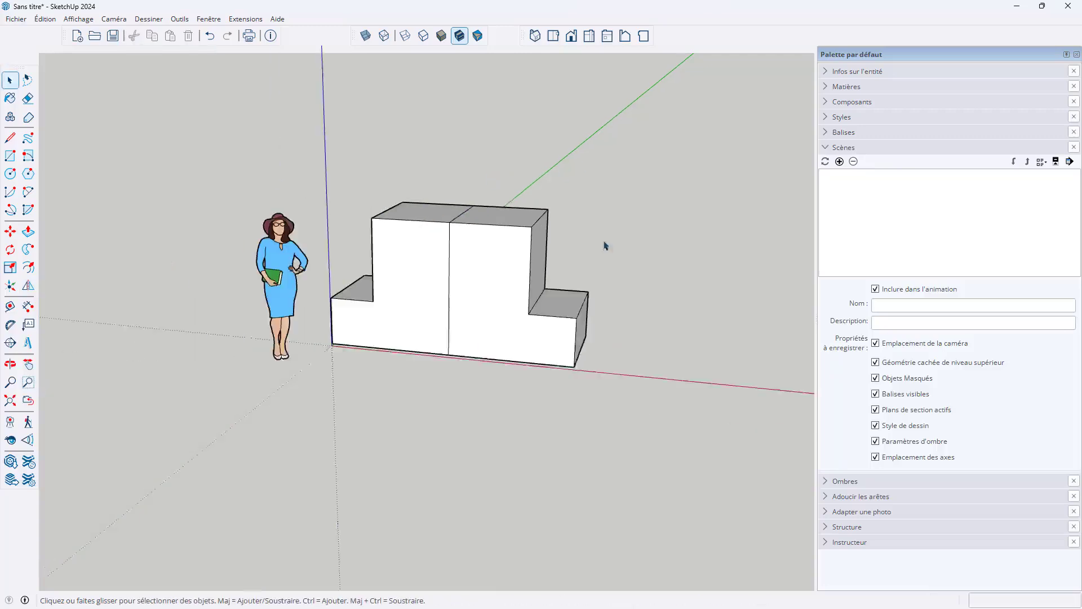
middle_click_drag(603, 242, 431, 292)
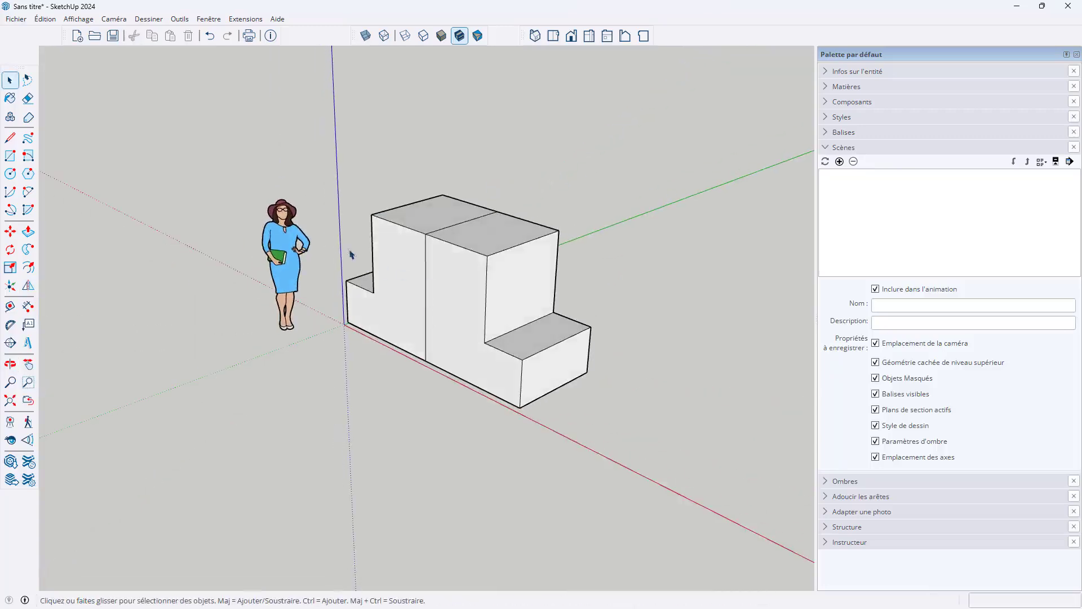
scroll(350, 255, "up", 1)
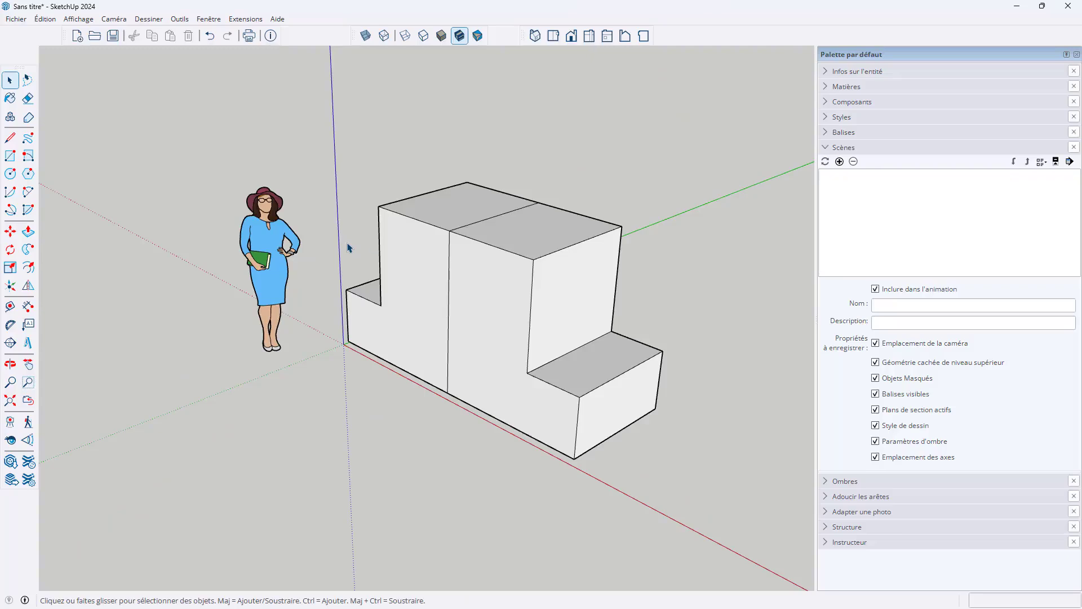
left_click_drag(337, 127, 724, 519)
Replace the stepped block with a rectangle pulled up into a thin slab.
key("Delete")
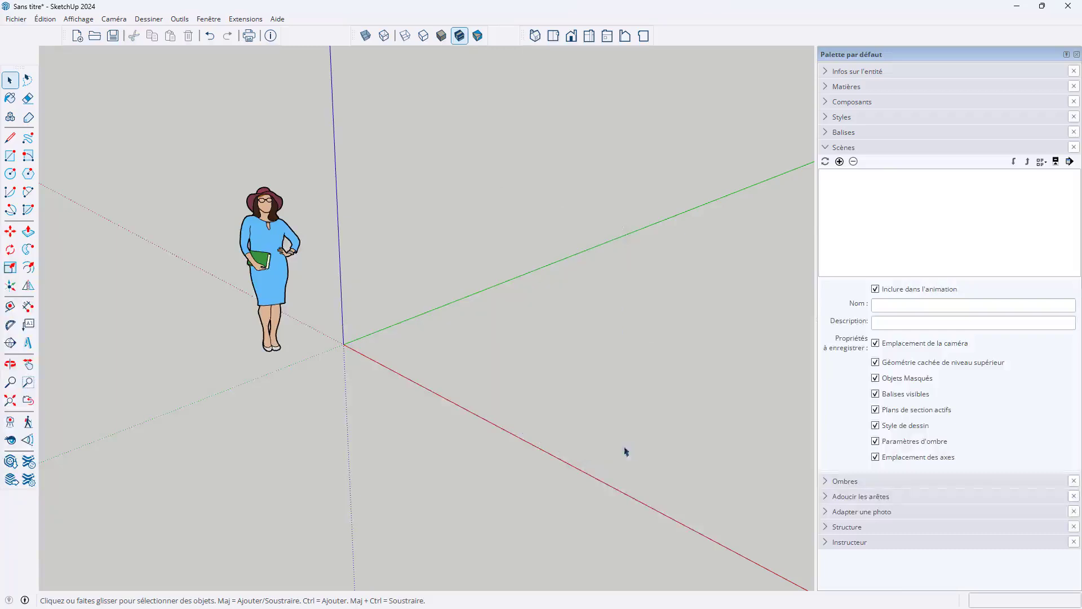
left_click(10, 155)
left_click(405, 369)
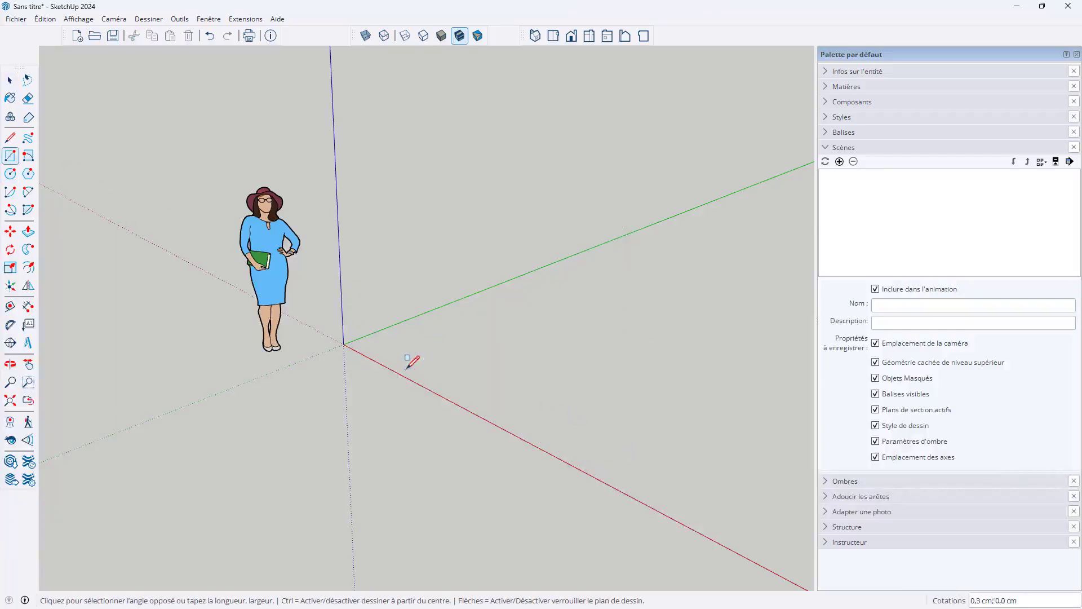
left_click(624, 334)
key("p")
left_click_drag(507, 345, 509, 328)
mouse_move(509, 329)
middle_mouse_down()
mouse_move(355, 472)
mouse_move(204, 326)
middle_mouse_up()
Draw a small square on the slab top near one corner and select it.
left_click(11, 155)
left_click(390, 314)
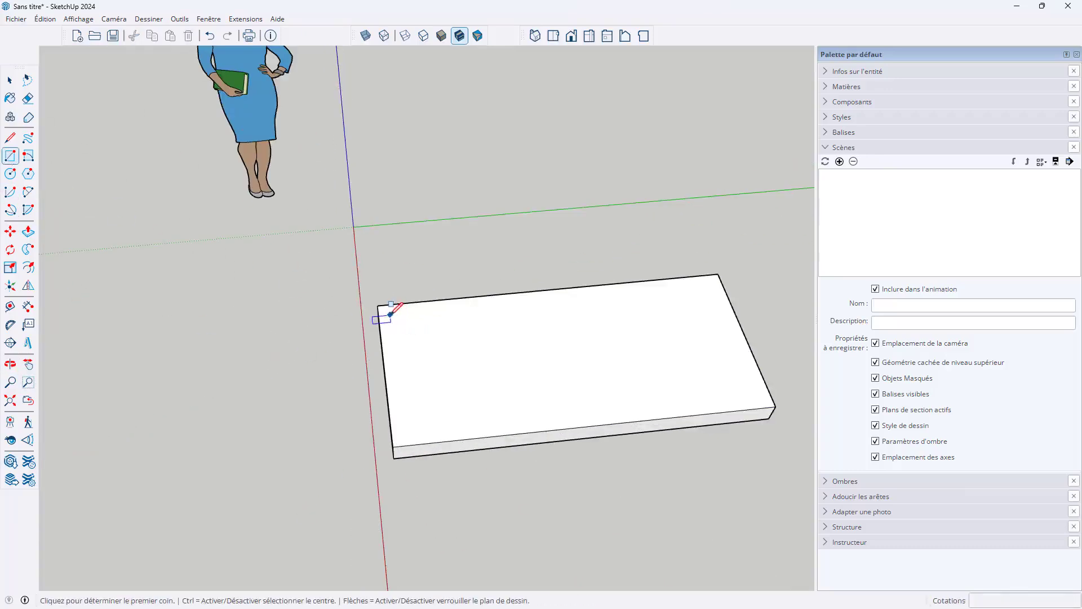
left_click(416, 334)
key("space")
left_click(406, 325)
Flip-copy the square across the slab's middle along the green plane to the opposite end.
left_click(29, 286)
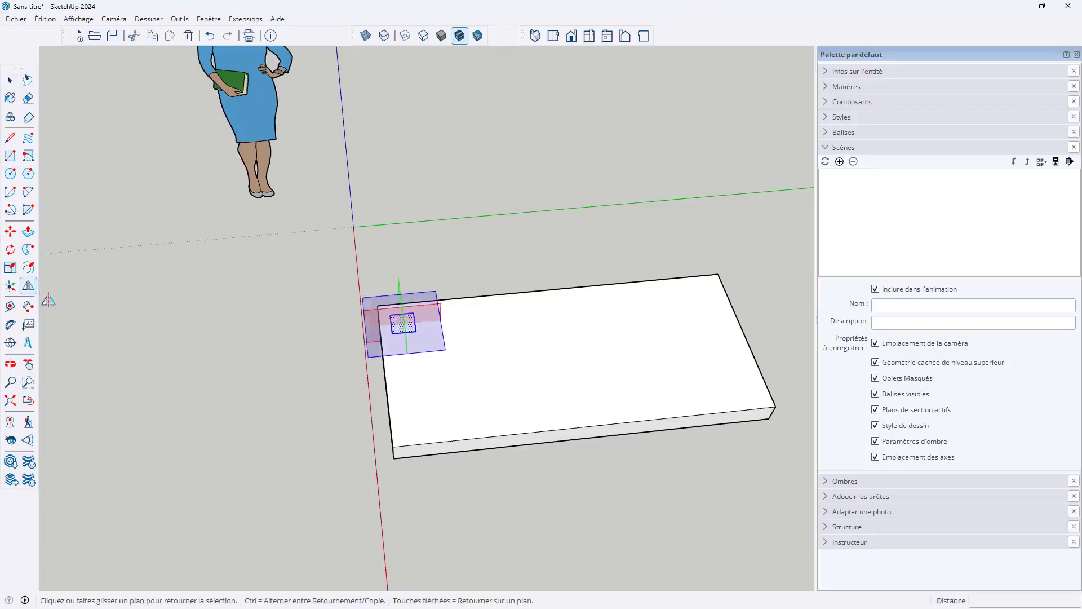
middle_click_drag(443, 369, 488, 372)
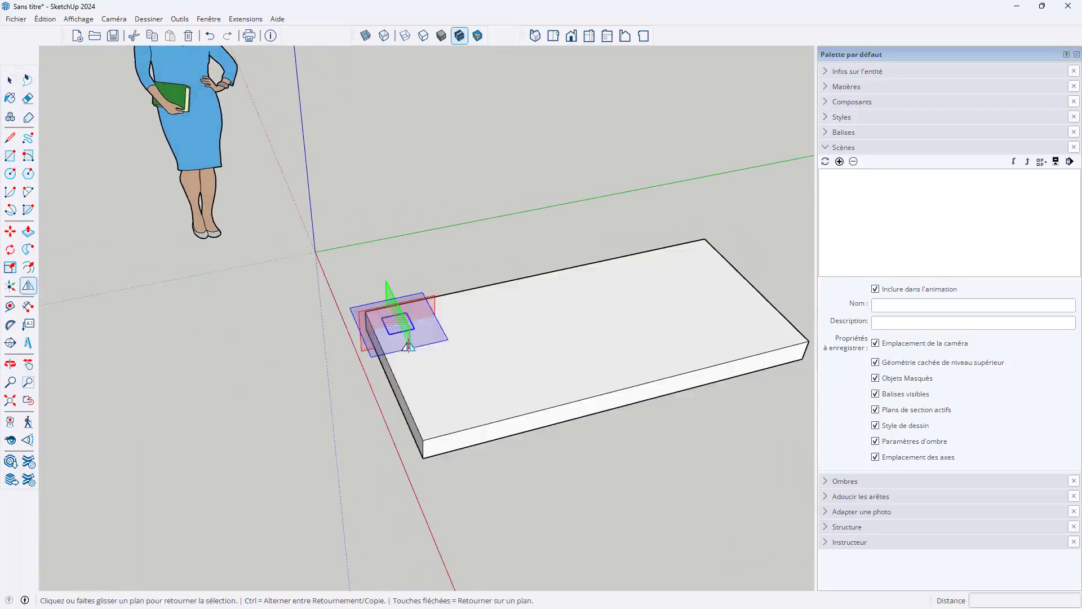
left_click_drag(488, 373, 627, 393)
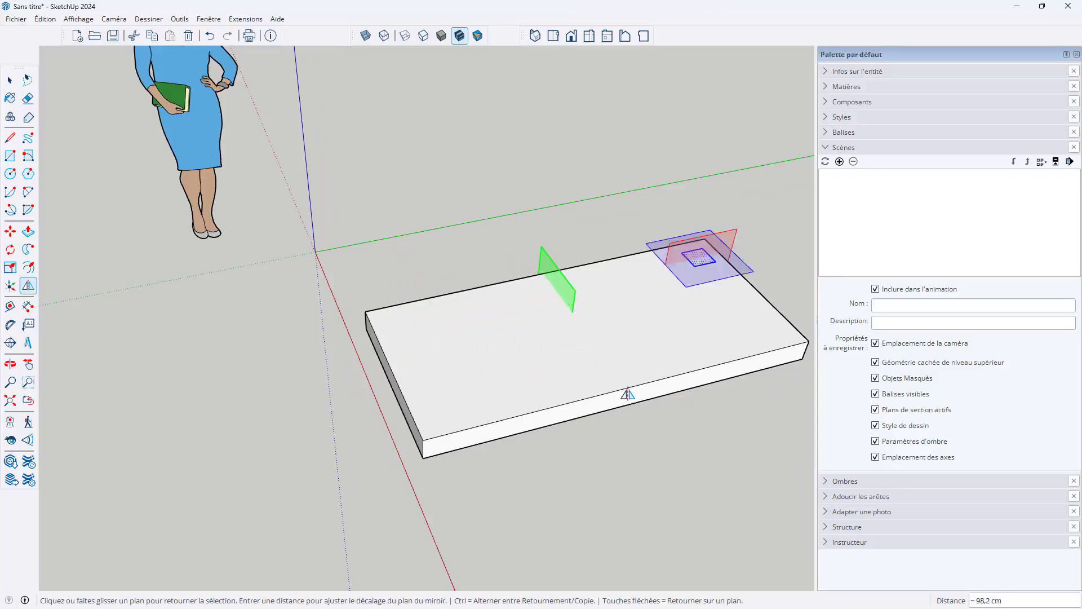
key("ctrl")
key("space")
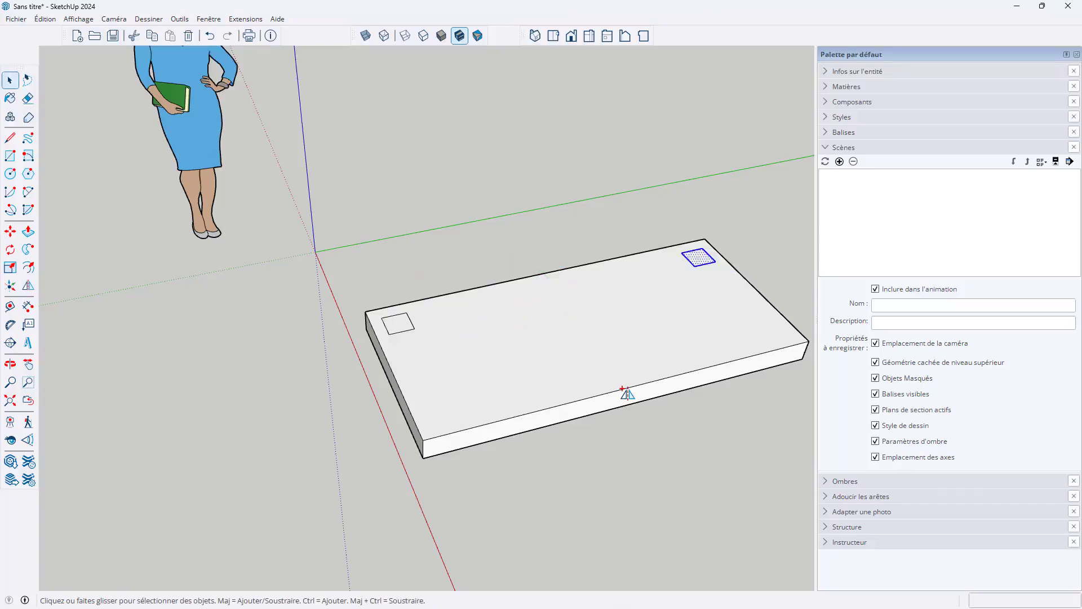
Flip-copy both squares across the slab's midpoint along the red plane, filling all four corners.
left_click(397, 327, "shift")
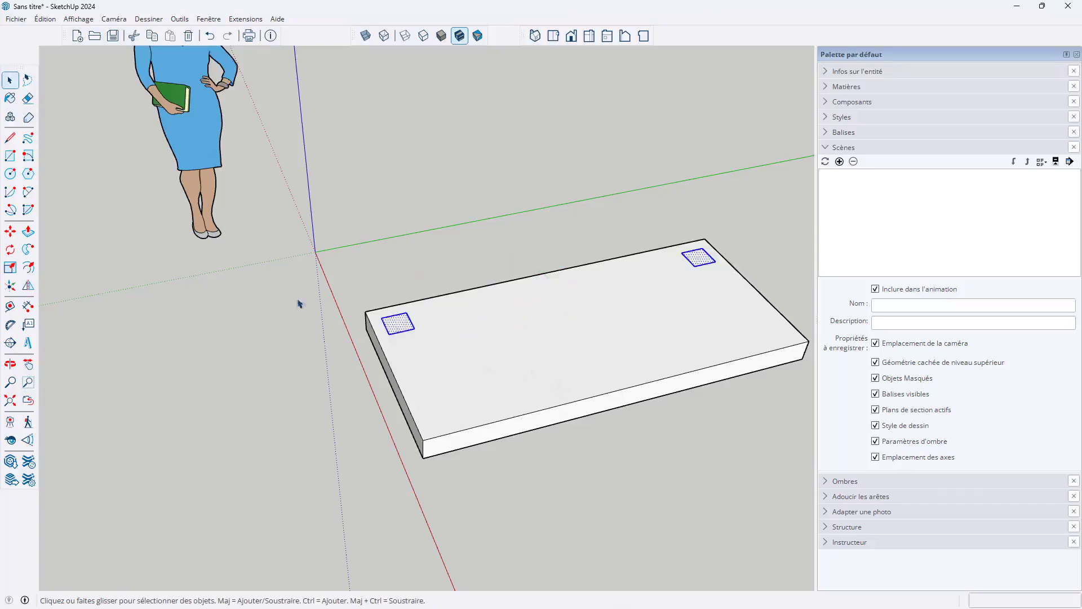
left_click(26, 287)
middle_click_drag(361, 387, 411, 357)
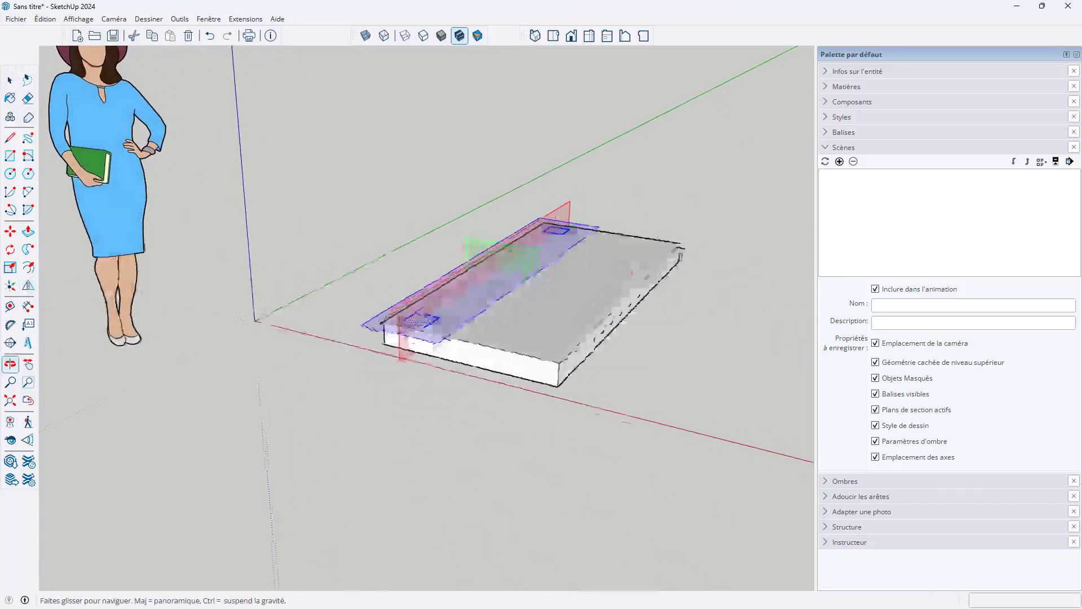
left_click_drag(446, 352, 472, 348)
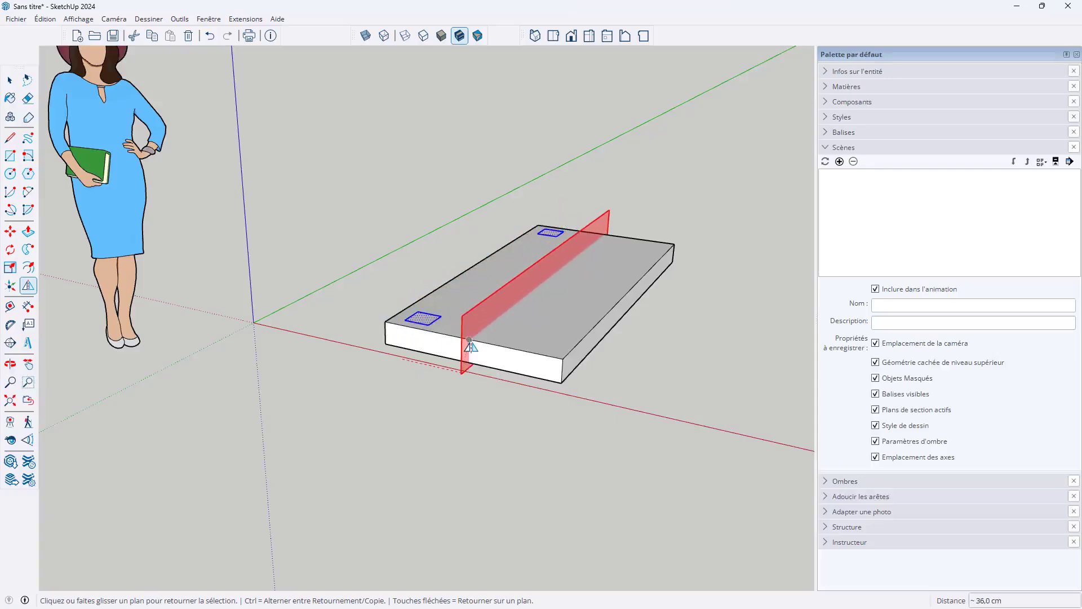
key("ctrl")
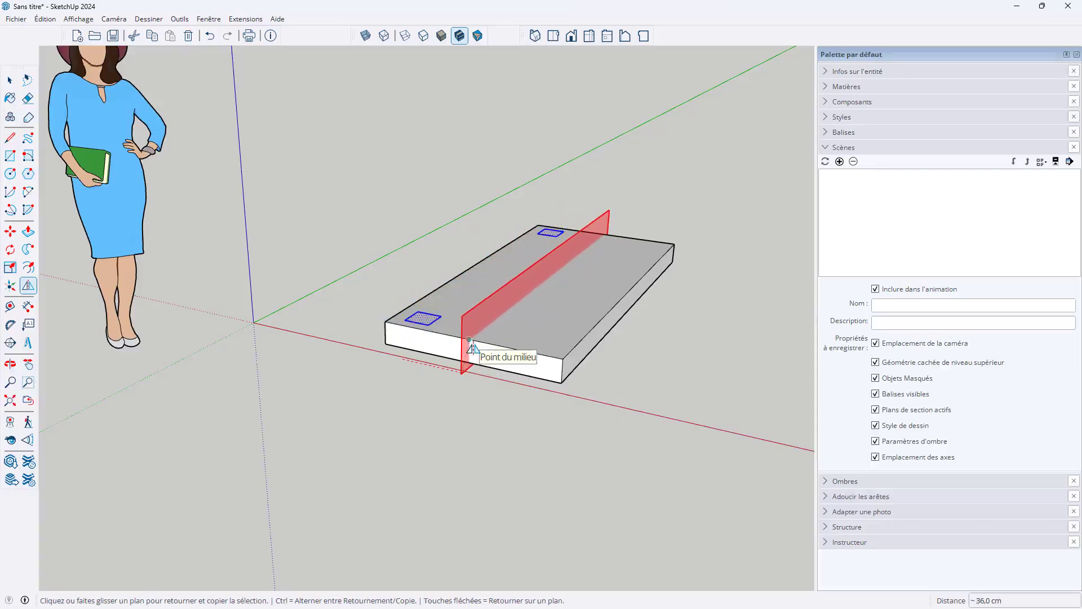
left_click(470, 341)
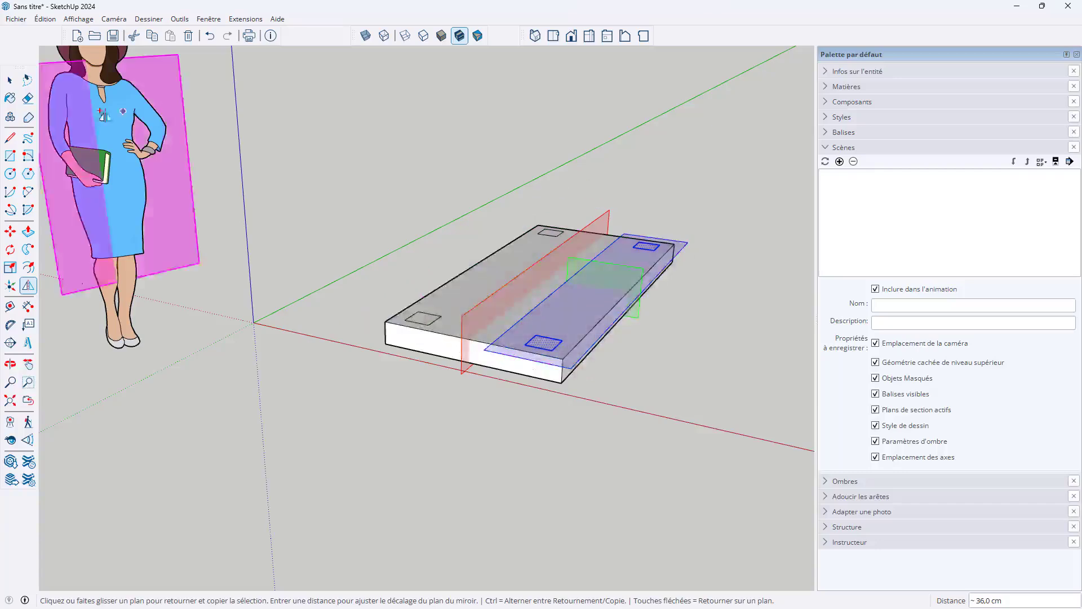
left_click(11, 81)
middle_click_drag(309, 362, 153, 439)
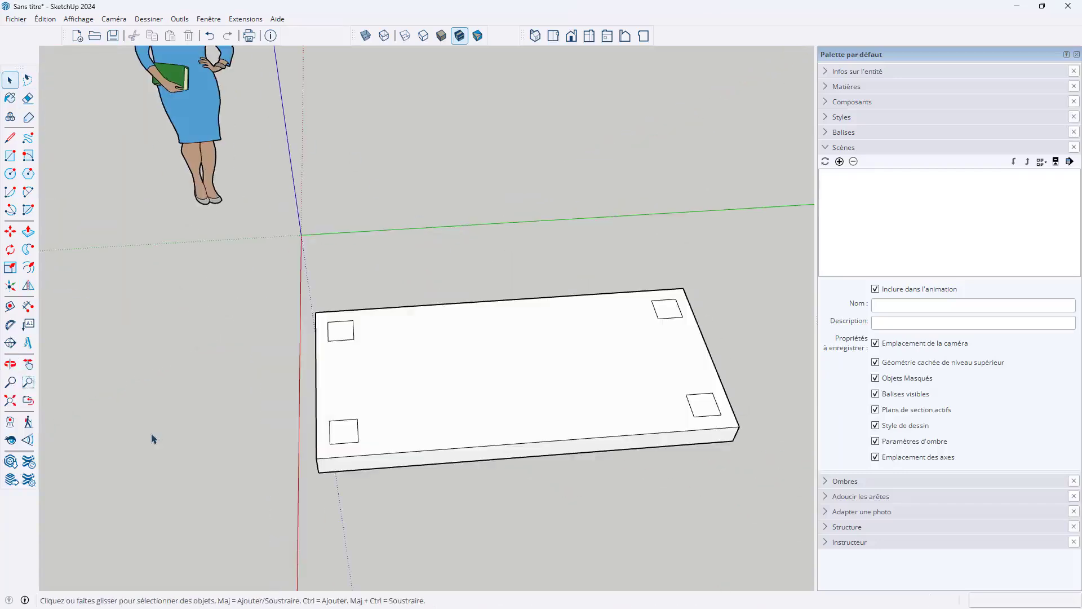